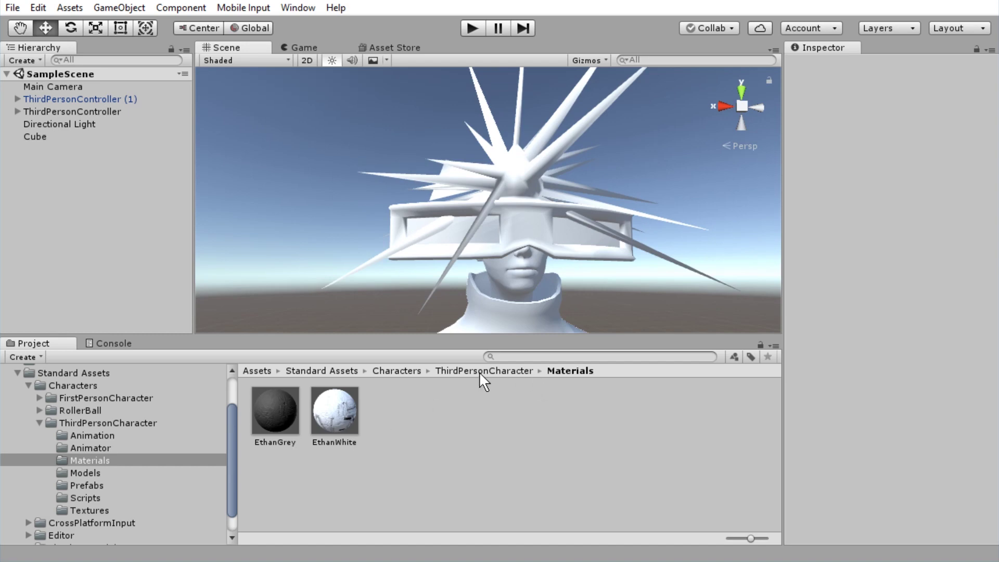
- Orbit the scene to view the grey and white Ethan characters side by side
{"action": "left_click_drag", "start_coordinate": [472, 202], "coordinate": [338, 223]}
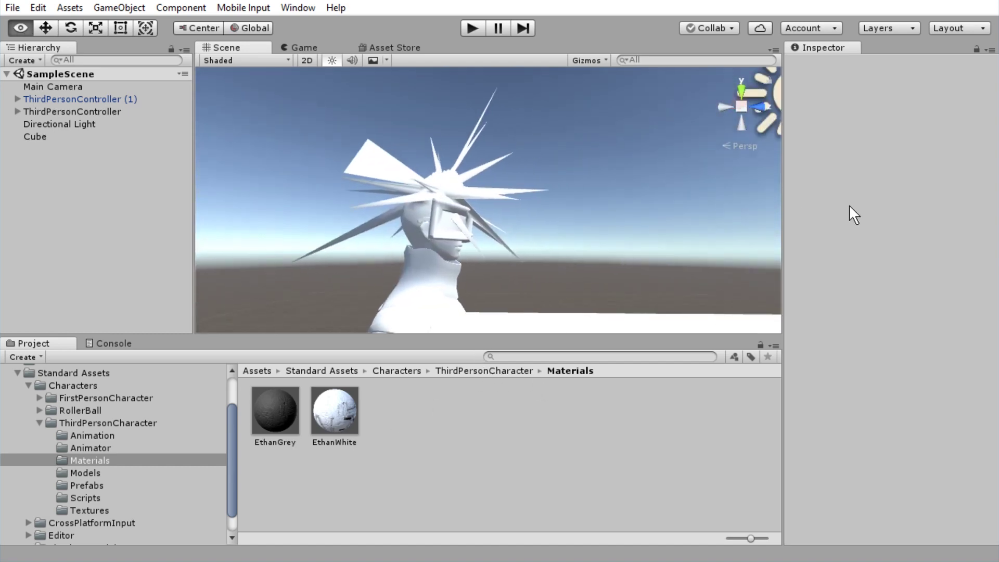
{"action": "mouse_move", "coordinate": [736, 214]}
{"action": "left_mouse_down"}
{"action": "mouse_move", "coordinate": [576, 231]}
{"action": "mouse_move", "coordinate": [564, 411]}
{"action": "left_mouse_up"}
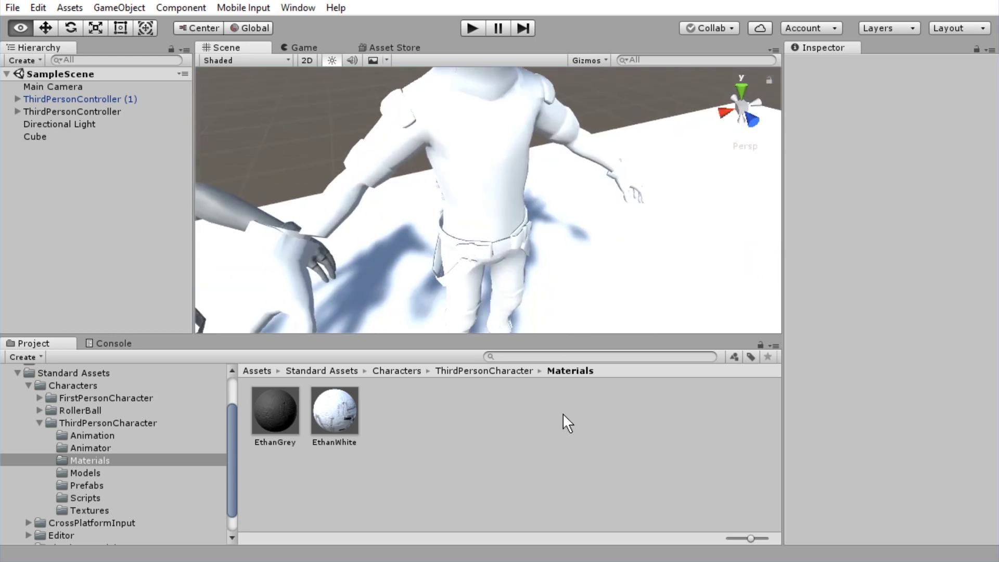
{"action": "left_click_drag", "start_coordinate": [488, 200], "coordinate": [648, 286]}
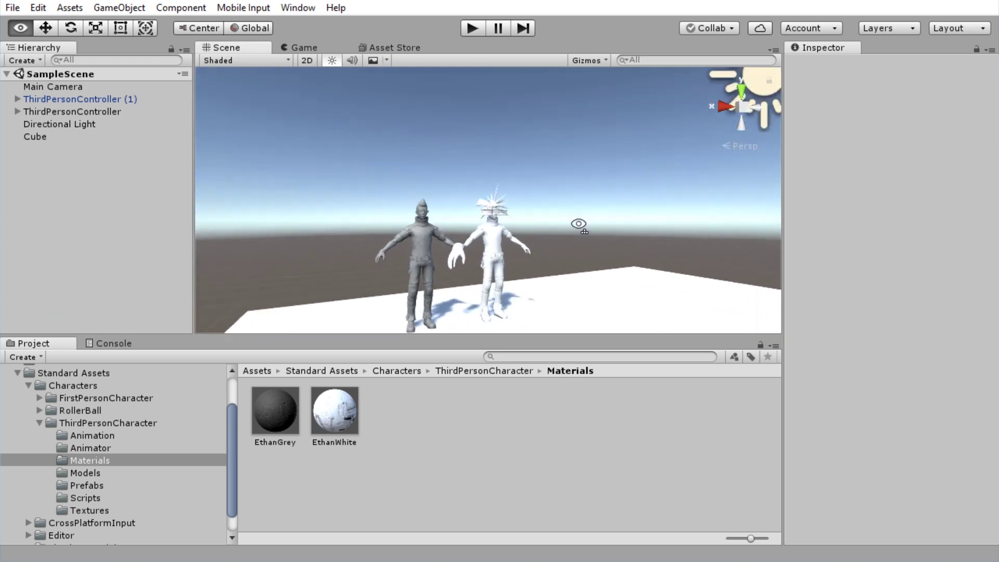
{"action": "left_click_drag", "start_coordinate": [648, 286], "coordinate": [555, 329]}
{"action": "scroll", "coordinate": [555, 330], "scroll_direction": "up", "scroll_amount": 5}
{"action": "scroll", "coordinate": [555, 330], "scroll_direction": "up", "scroll_amount": 3}
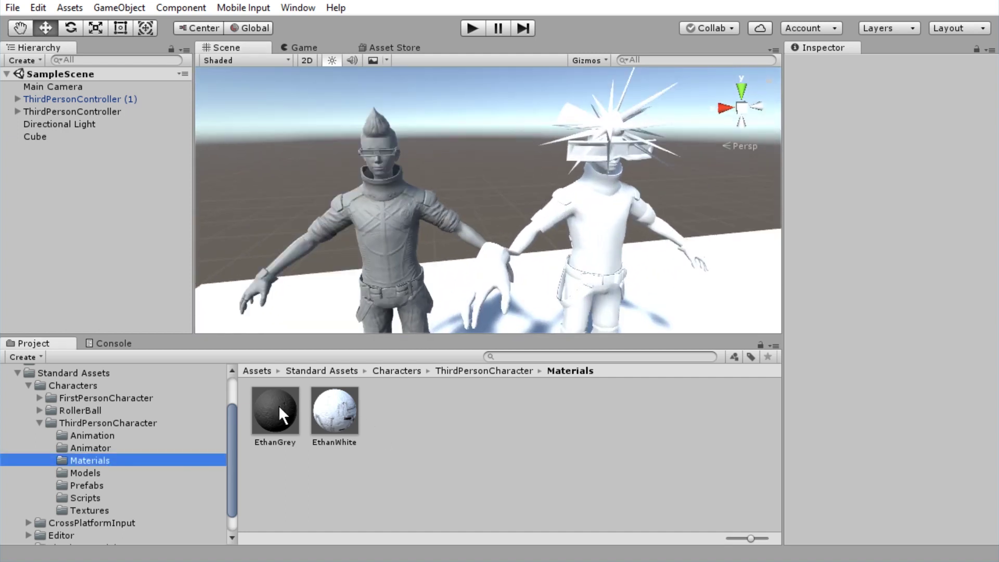
- Browse the ThirdPersonCharacter materials and inspect the EthanGrey and EthanWhite materials
{"action": "left_click", "coordinate": [121, 422]}
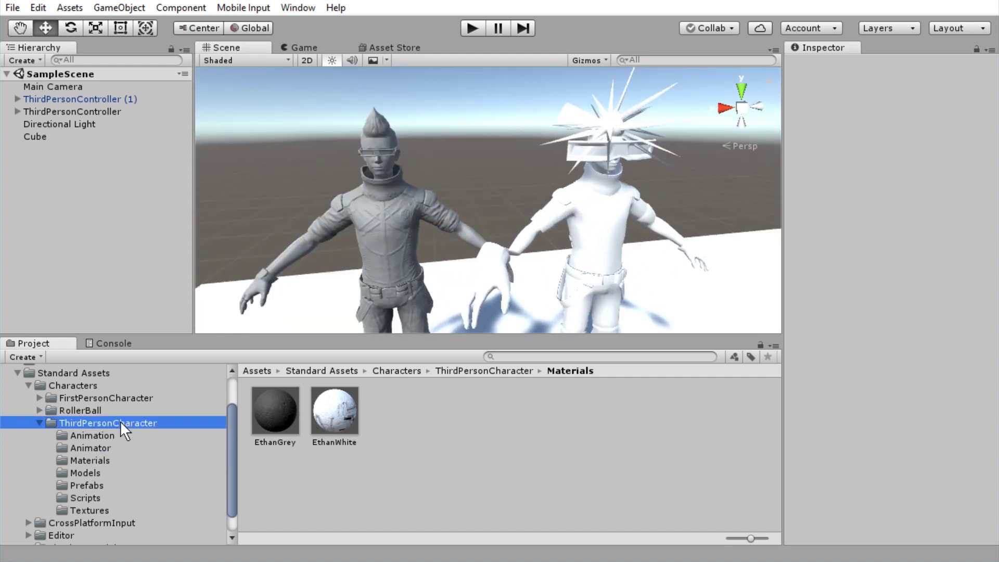
{"action": "left_click", "coordinate": [99, 460]}
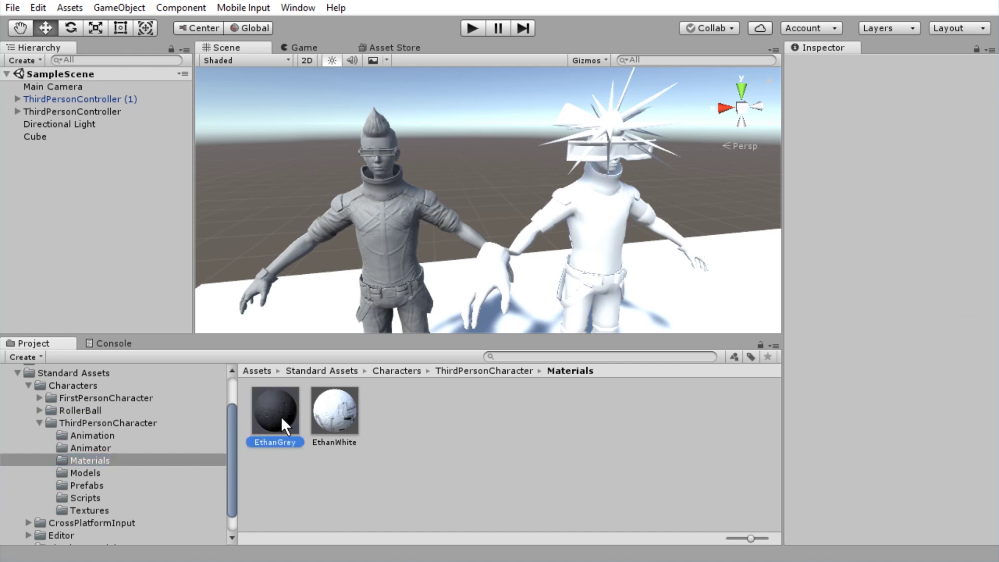
{"action": "left_click", "coordinate": [282, 416]}
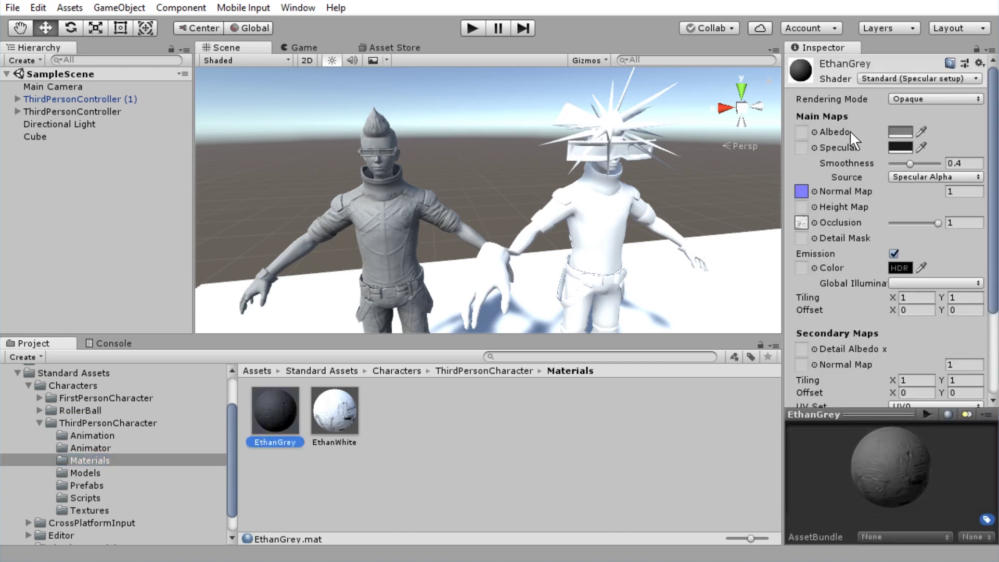
{"action": "left_click", "coordinate": [342, 409]}
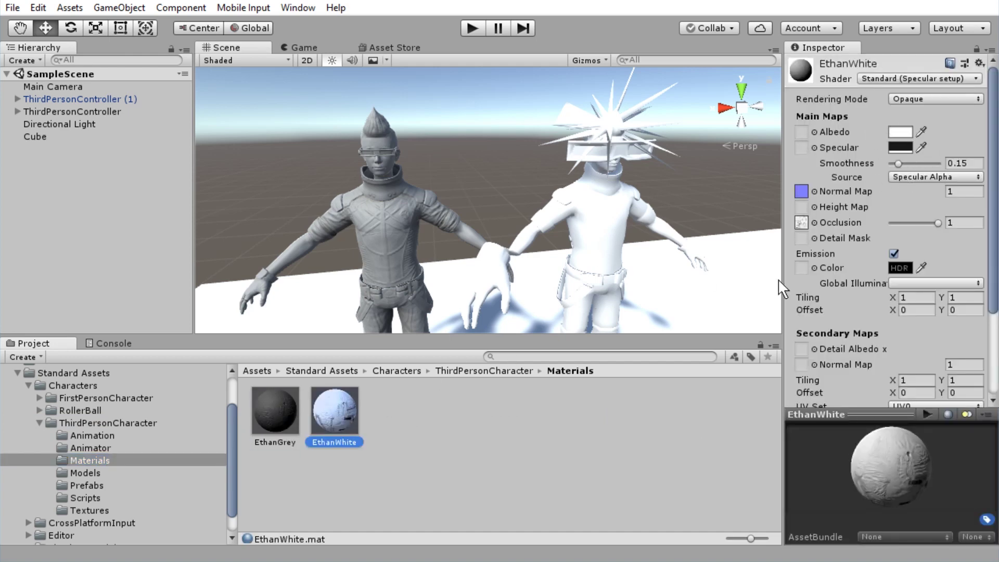
- Ping EthanWhite's occlusion texture and bring up the EthanOcclusion asset's options
{"action": "left_click", "coordinate": [801, 222]}
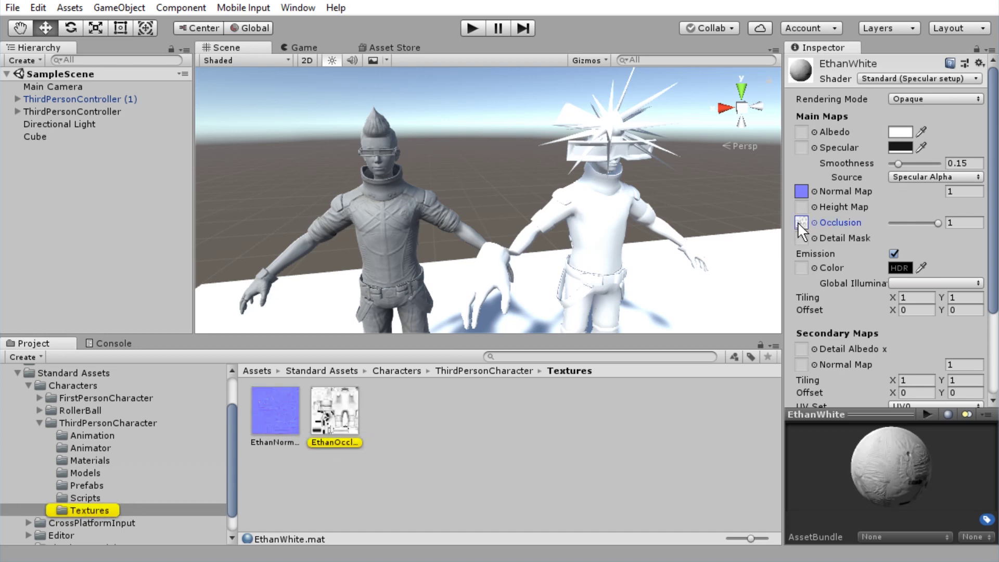
{"action": "left_click", "coordinate": [342, 413]}
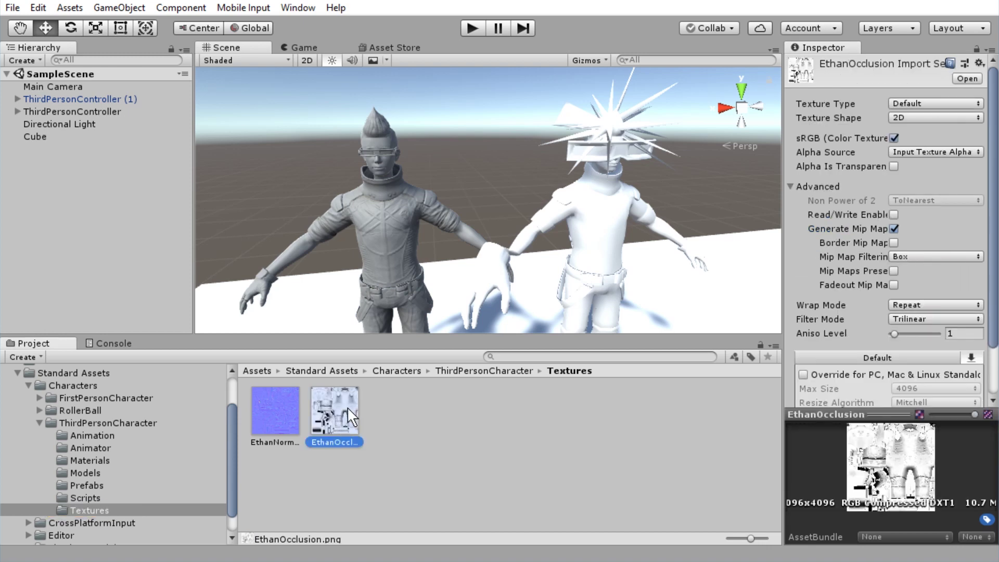
{"action": "right_click", "coordinate": [347, 407]}
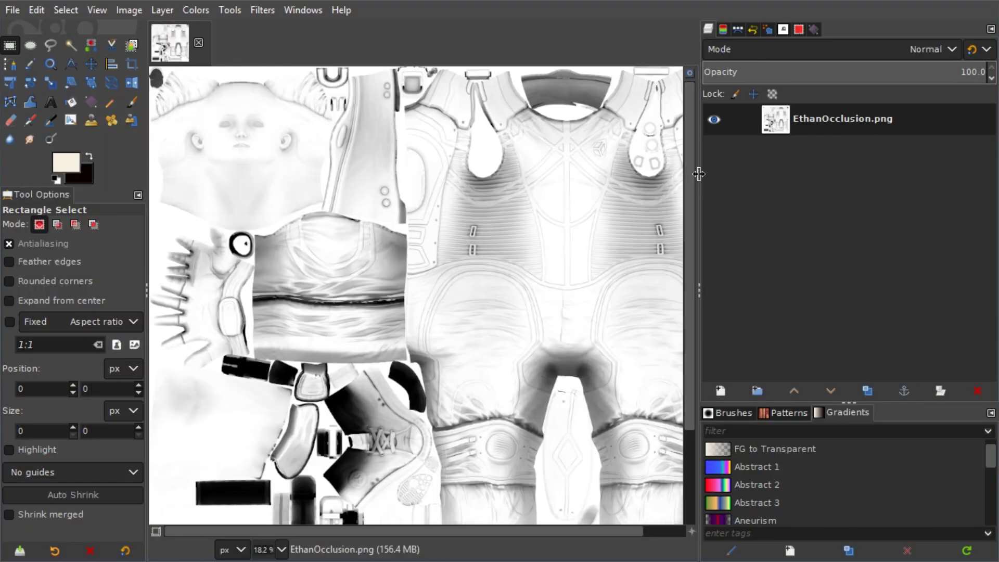
- Scale the EthanOcclusion image from 4096 to 512×512 pixels with Scale Image
{"action": "left_click_drag", "start_coordinate": [698, 174], "coordinate": [767, 174]}
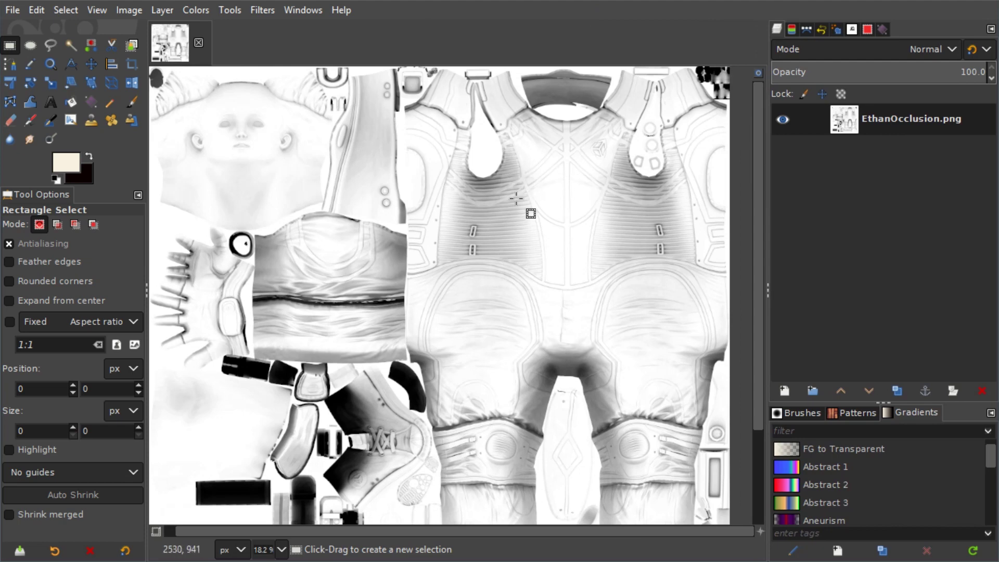
{"action": "right_click", "coordinate": [437, 145]}
{"action": "mouse_move", "coordinate": [484, 242]}
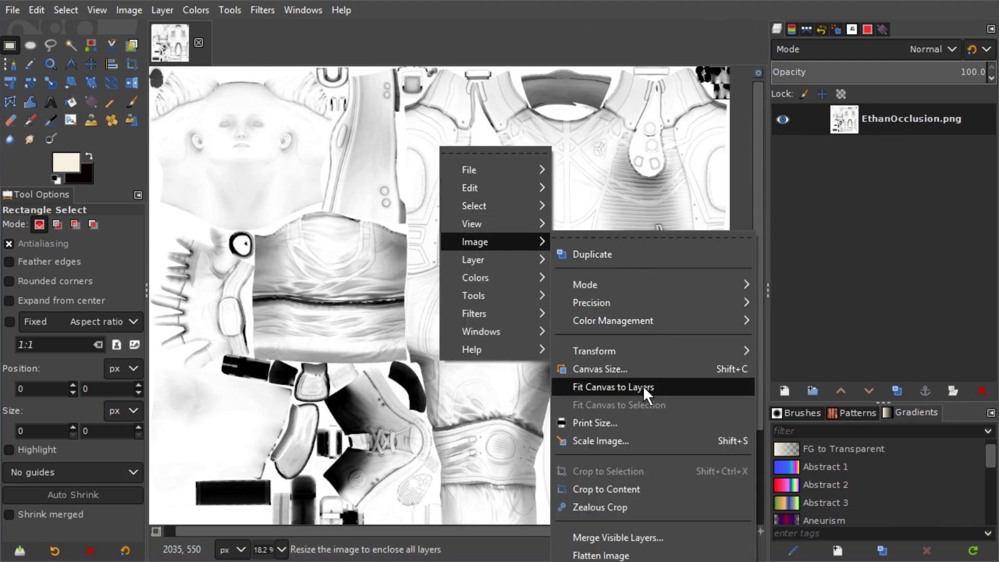
{"action": "left_click", "coordinate": [635, 441]}
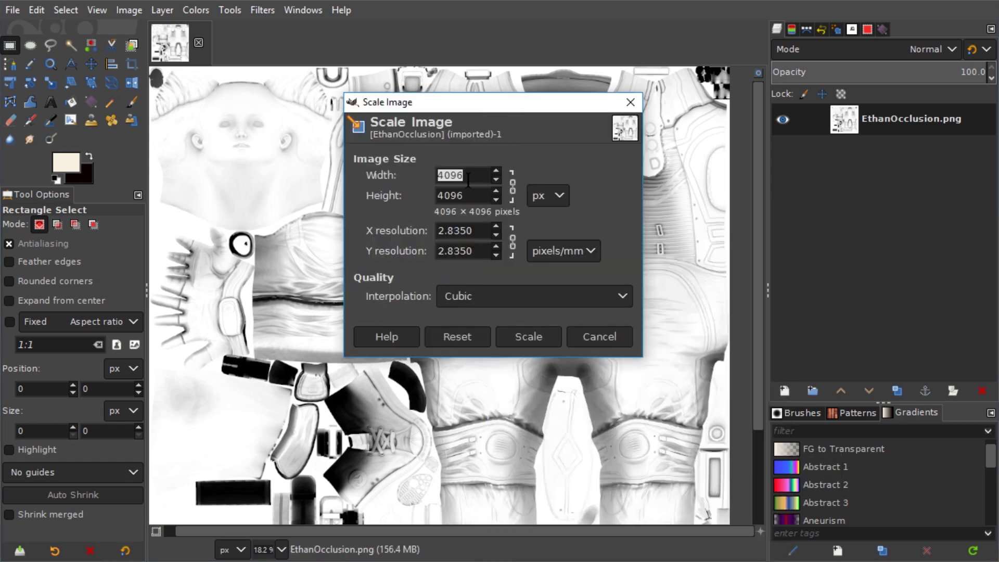
{"action": "type", "text": "512"}
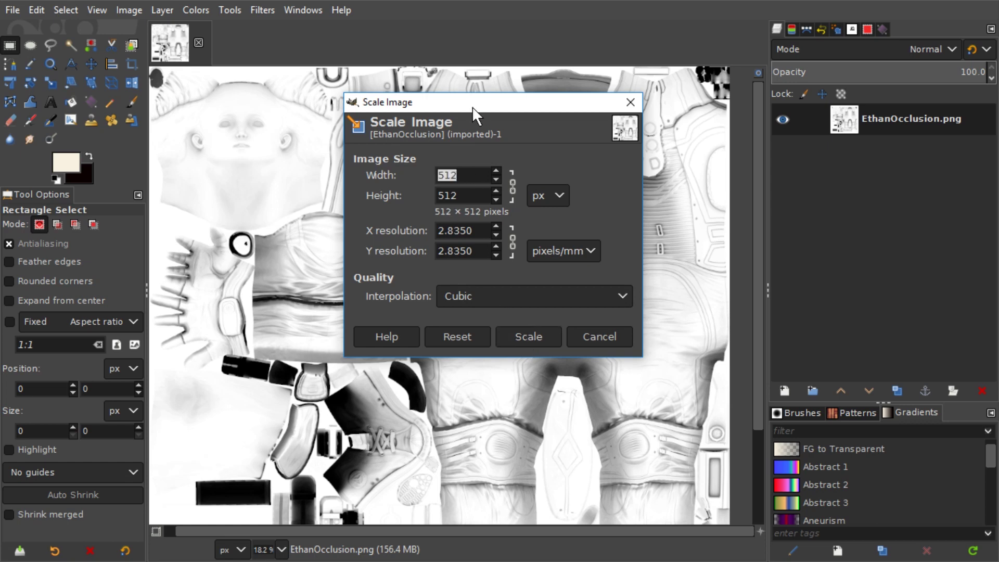
{"action": "type", "text": "1024"}
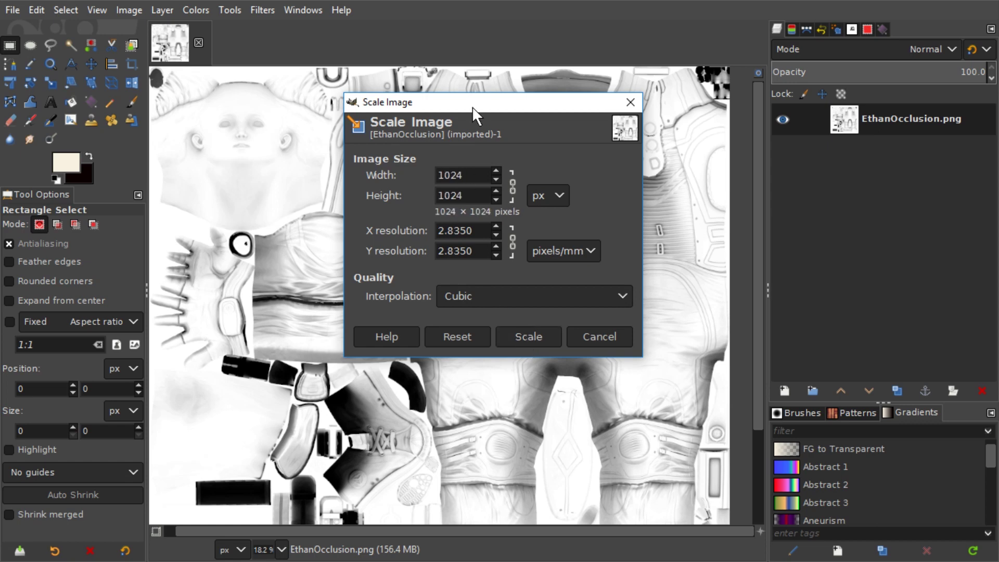
{"action": "key", "text": "ctrl+a"}
{"action": "type", "text": "512"}
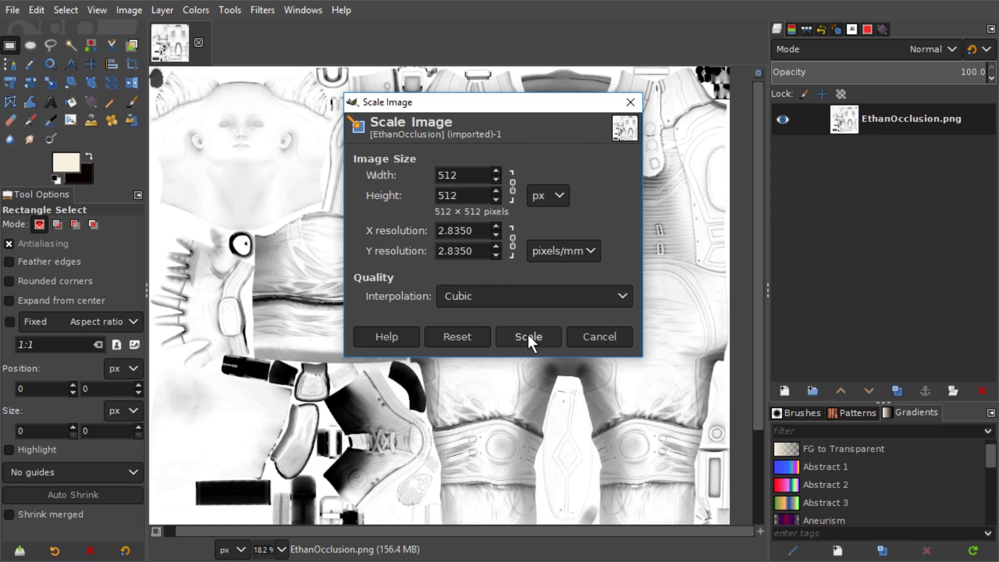
{"action": "left_click", "coordinate": [526, 326]}
{"action": "key", "text": "1"}
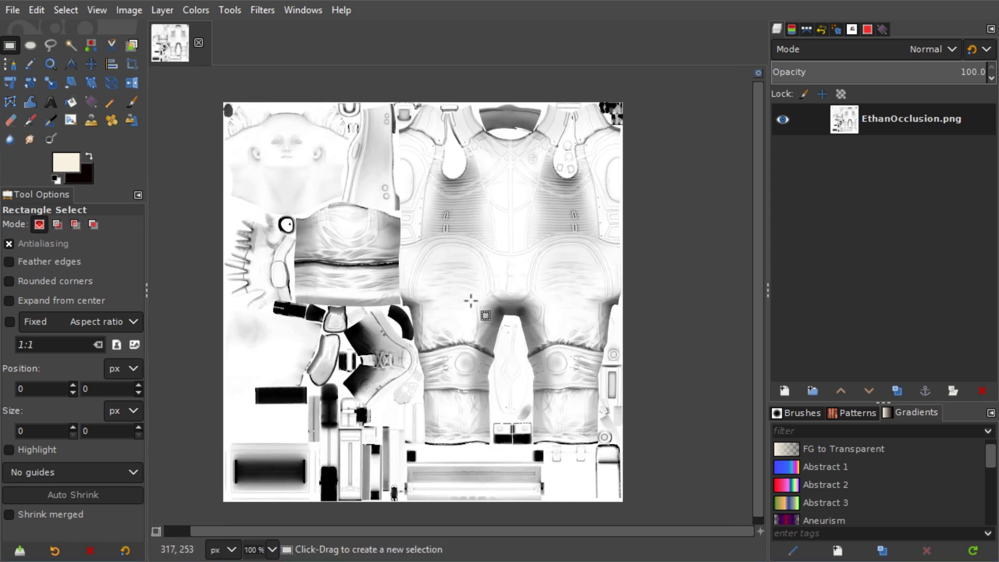
- Export the resized texture under the name EthanOcclusion.jpg
{"action": "key", "text": "ctrl"}
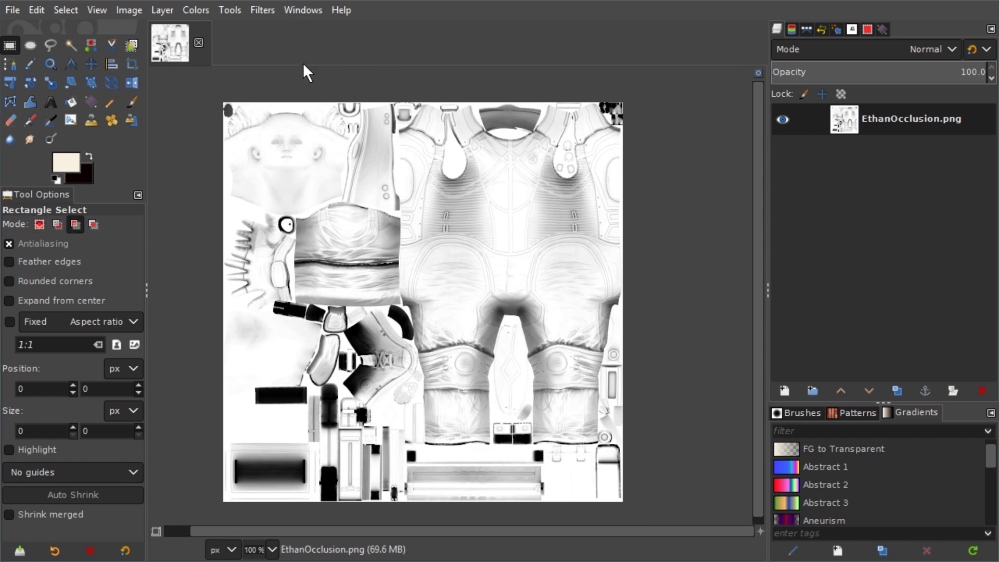
{"action": "key", "text": "ctrl+shift+e"}
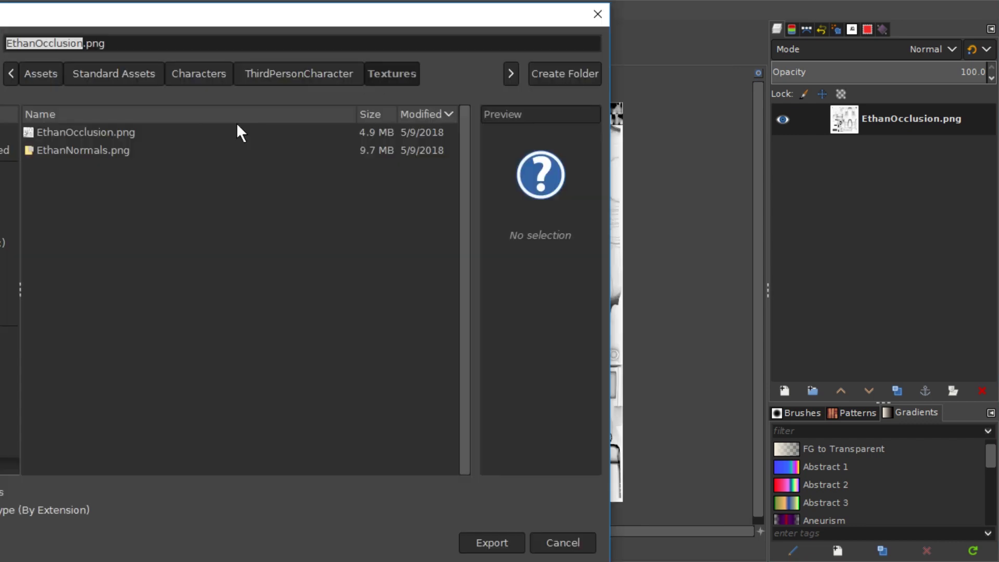
{"action": "key", "text": "End"}
{"action": "key", "text": "BackSpace"}
{"action": "key", "text": "BackSpace"}
{"action": "key", "text": "BackSpace"}
{"action": "type", "text": "jpg"}
{"action": "key", "text": "Left"}
{"action": "key", "text": "Left"}
{"action": "key", "text": "Left"}
{"action": "key", "text": "BackSpace"}
{"action": "key", "text": "BackSpace"}
{"action": "key", "text": "BackSpace"}
{"action": "type", "text": "O"}
{"action": "key", "text": "Return"}
{"action": "key", "text": "Return"}
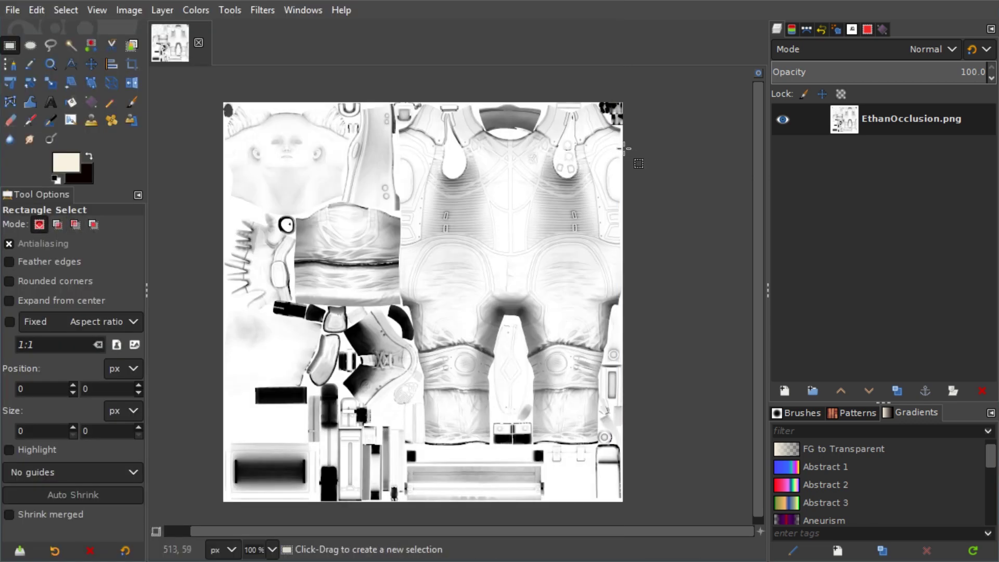
{"action": "scroll", "coordinate": [641, 214], "scroll_direction": "right", "scroll_amount": 1}
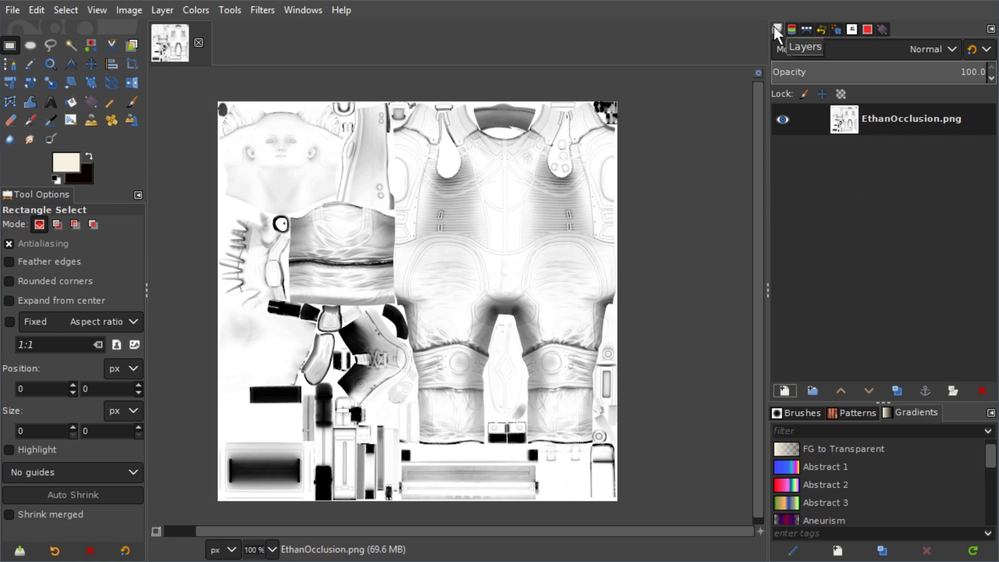
- Add a transparent layer and set up the Pencil with bright pink ff005f
{"action": "left_click", "coordinate": [784, 391]}
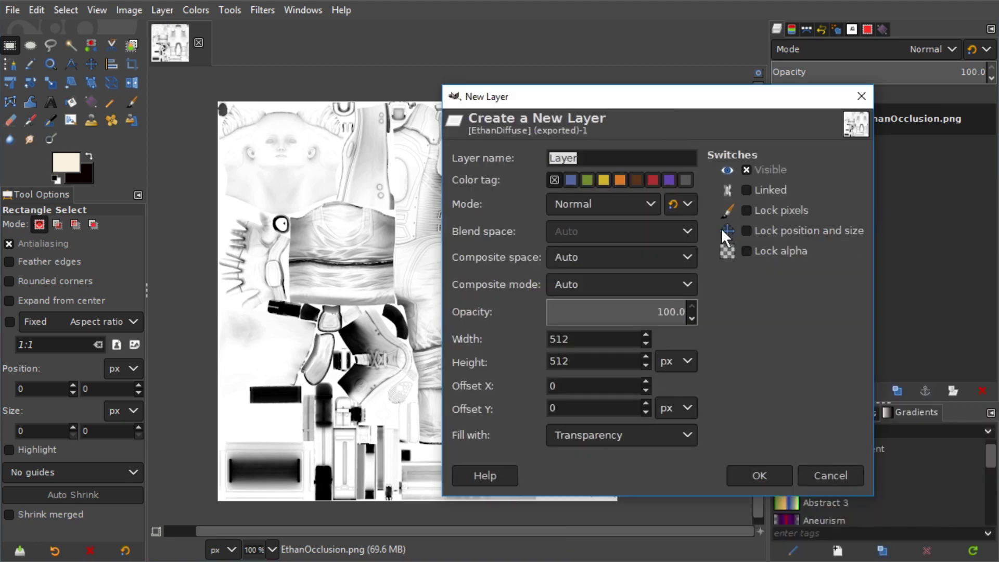
{"action": "left_click", "coordinate": [774, 471]}
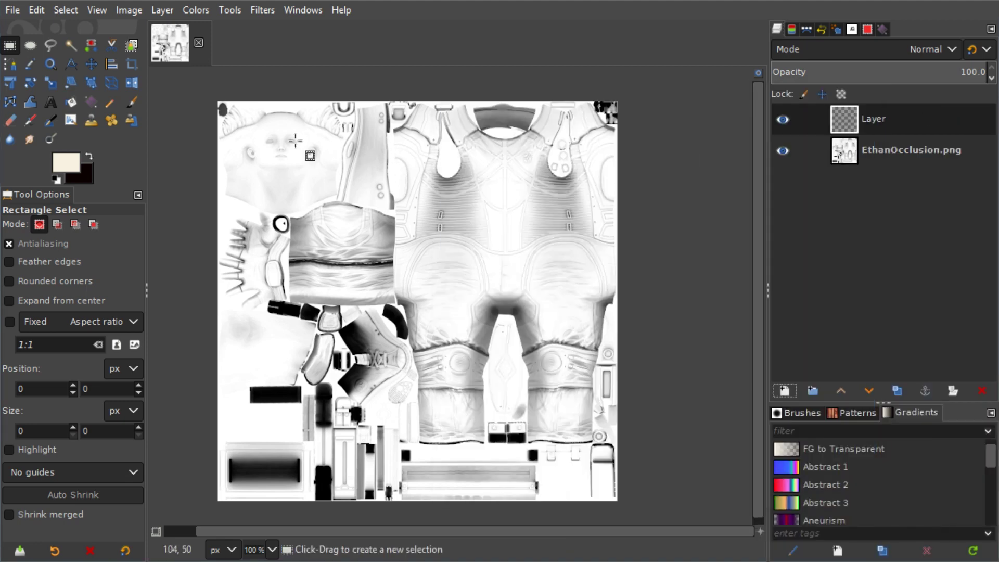
{"action": "left_click", "coordinate": [110, 102]}
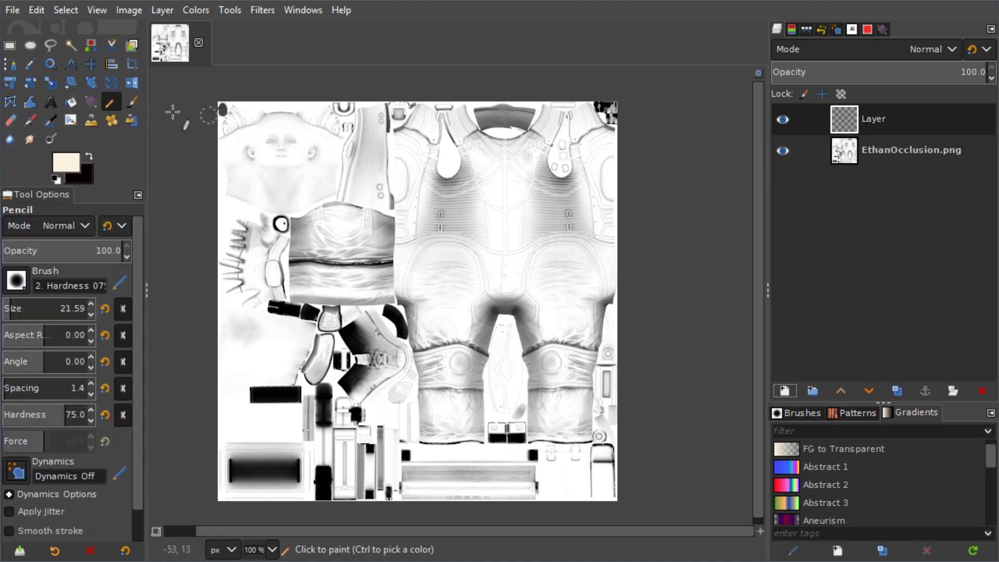
{"action": "scroll", "coordinate": [530, 139], "scroll_direction": "up", "scroll_amount": 3}
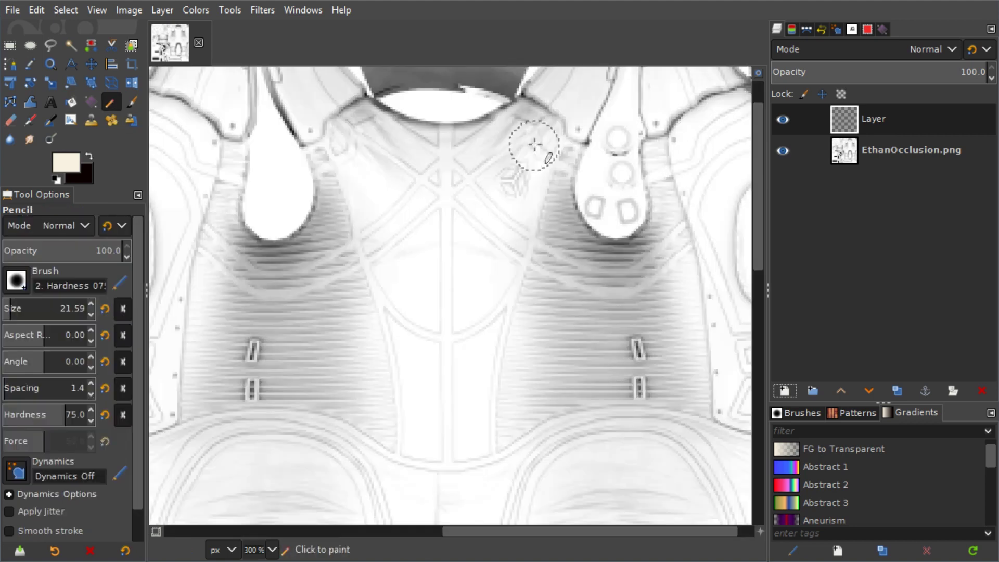
{"action": "scroll", "coordinate": [524, 149], "scroll_direction": "down", "scroll_amount": 1}
{"action": "scroll", "coordinate": [521, 198], "scroll_direction": "down", "scroll_amount": 1}
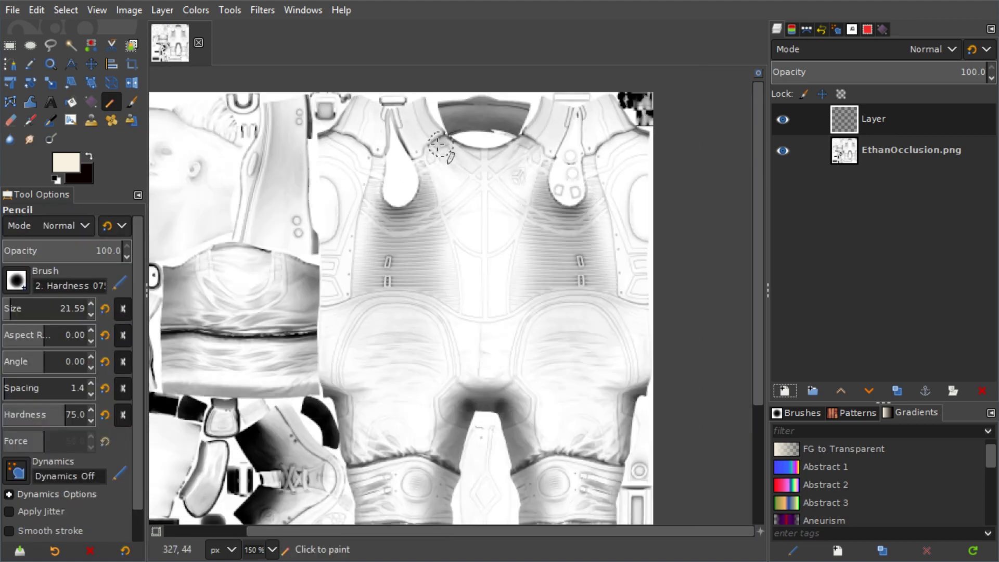
{"action": "scroll", "coordinate": [458, 187], "scroll_direction": "up", "scroll_amount": 1}
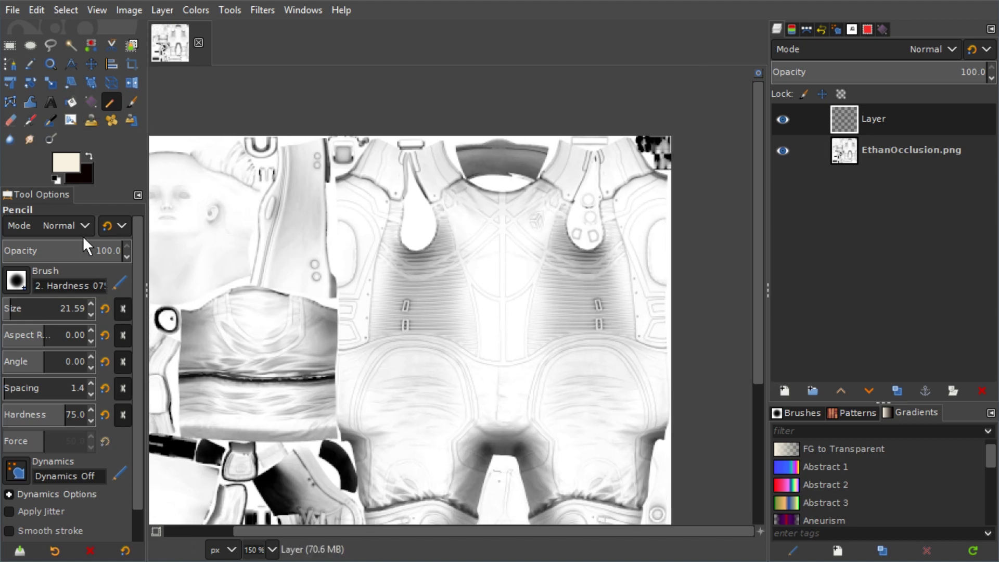
{"action": "left_click", "coordinate": [62, 164]}
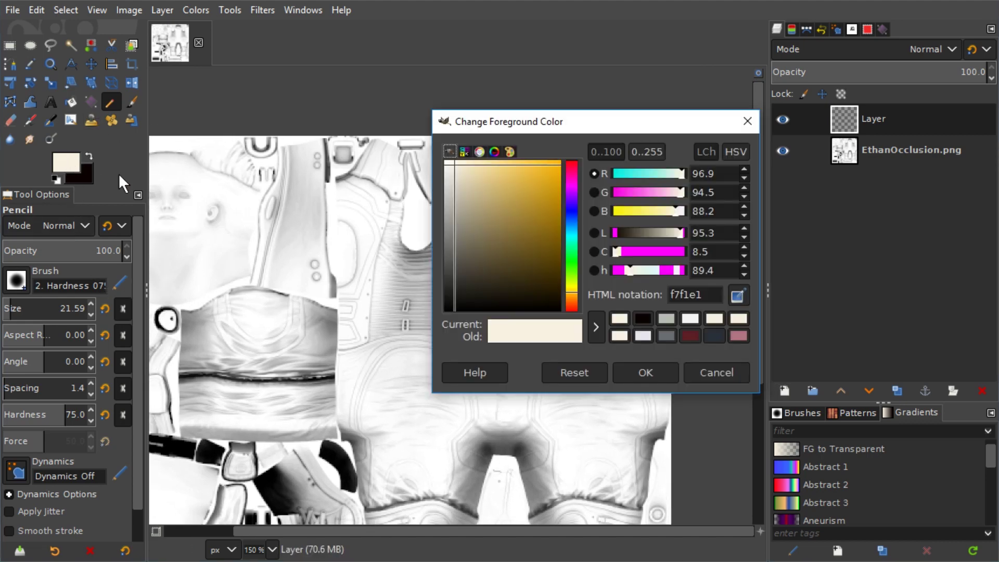
{"action": "left_click_drag", "start_coordinate": [576, 192], "coordinate": [559, 161]}
{"action": "left_click", "coordinate": [645, 372]}
{"action": "scroll", "coordinate": [377, 276], "scroll_direction": "up", "scroll_amount": 1, "text": "ctrl"}
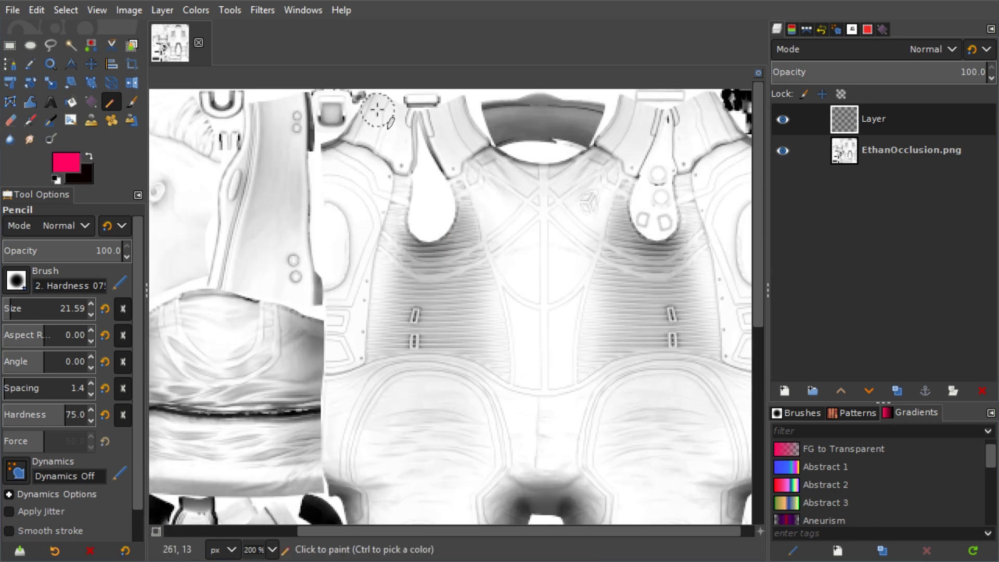
- Pencil the pink outline down the torso's left side and along its lower edge
{"action": "left_click", "coordinate": [378, 107]}
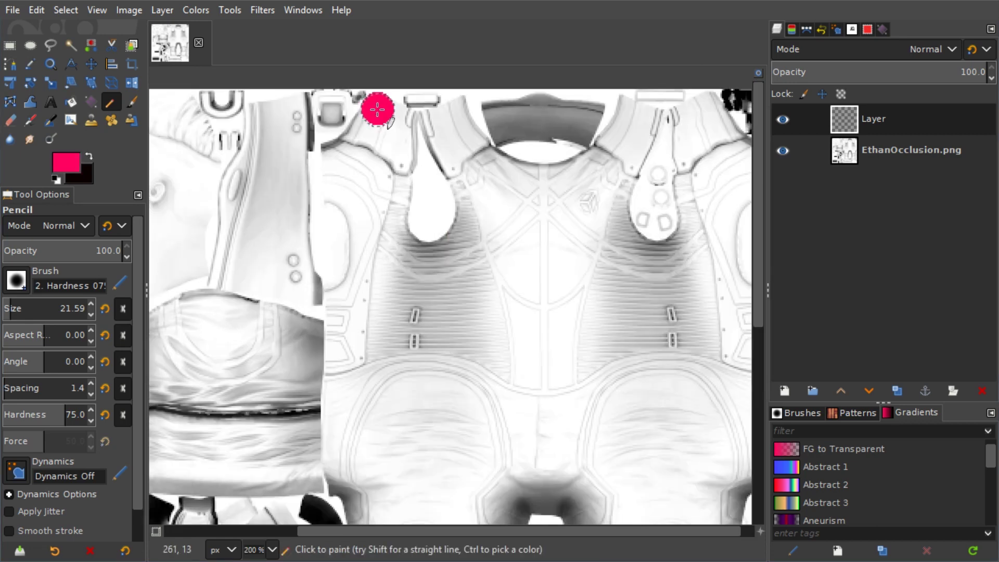
{"action": "left_click", "coordinate": [331, 156], "text": "shift"}
{"action": "left_click", "coordinate": [339, 290], "text": "shift"}
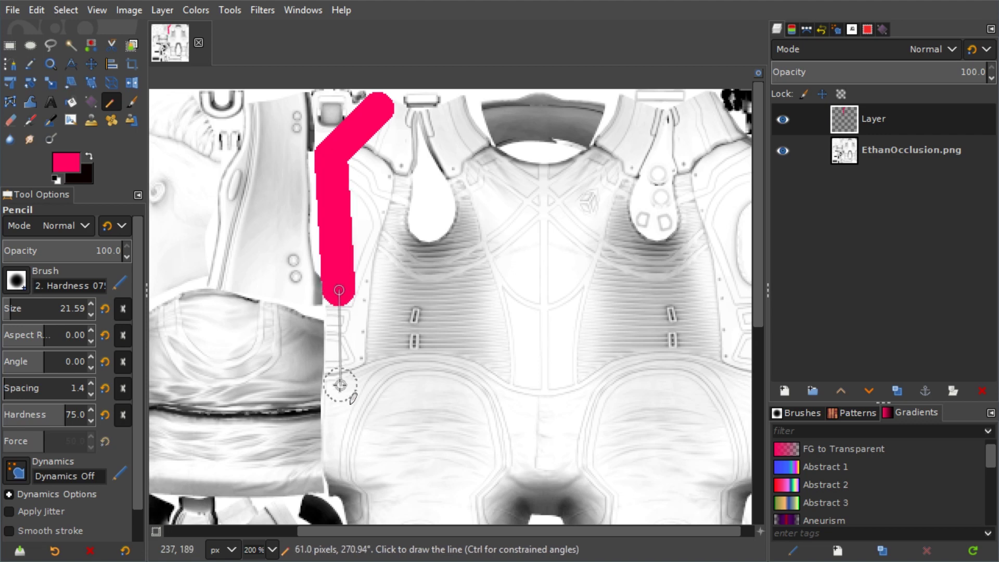
{"action": "left_click", "coordinate": [339, 373], "text": "shift"}
{"action": "left_click", "coordinate": [429, 337], "text": "shift"}
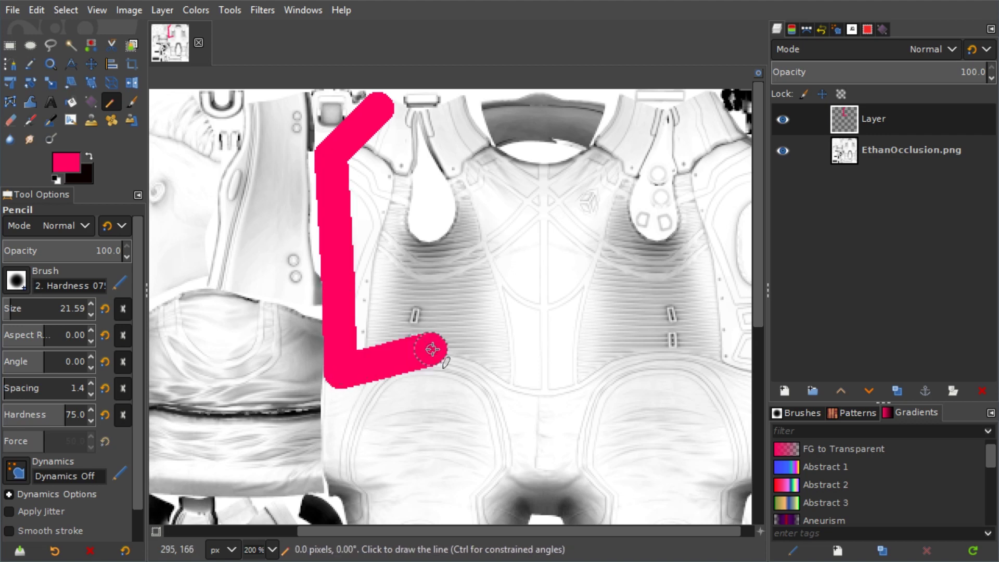
{"action": "left_click", "coordinate": [518, 384], "text": "shift"}
{"action": "left_click", "coordinate": [674, 342], "text": "shift"}
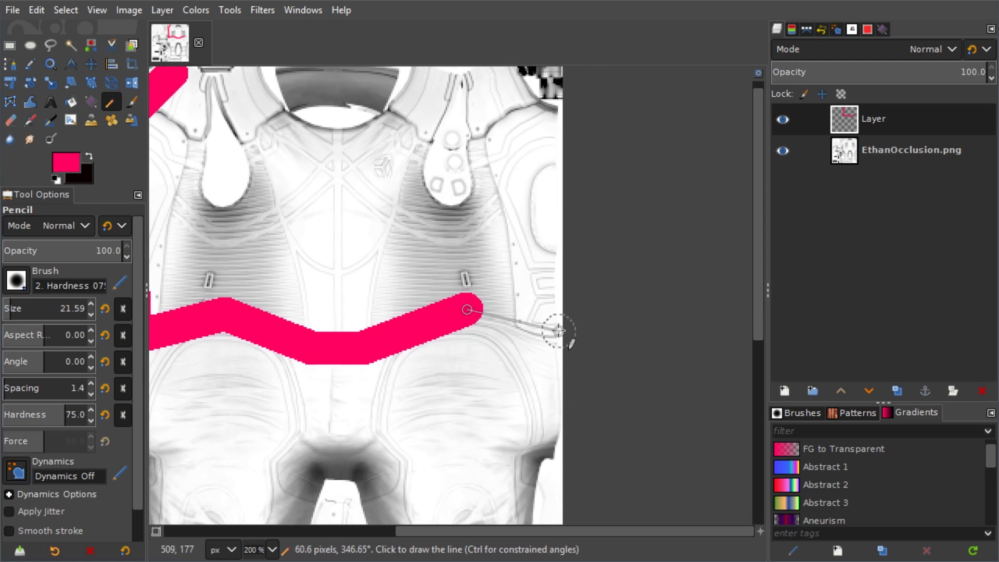
{"action": "left_click", "coordinate": [557, 331], "text": "shift"}
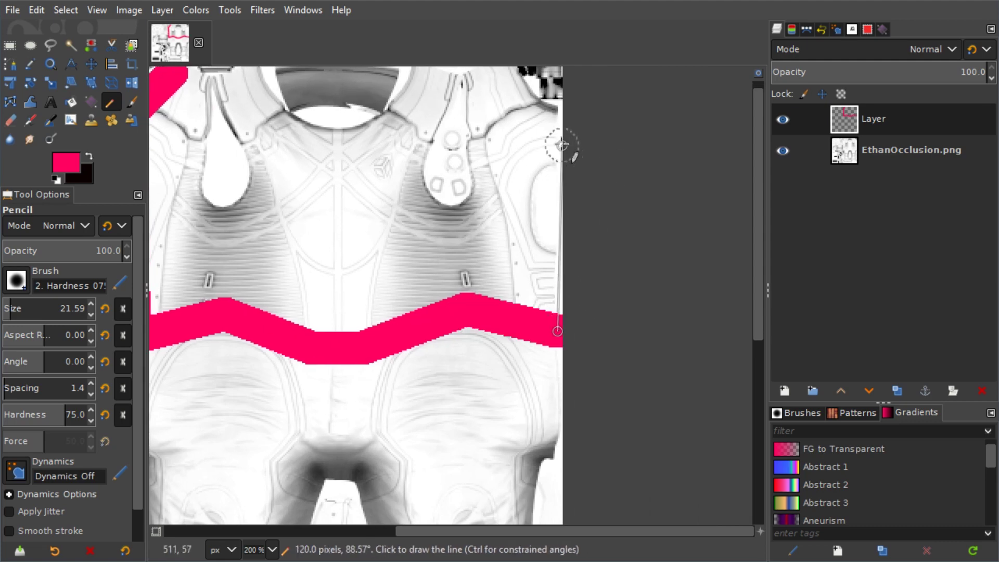
- Continue the outline up the right side, across the shoulders and neckline, closing it
{"action": "left_click", "coordinate": [553, 125], "text": "shift"}
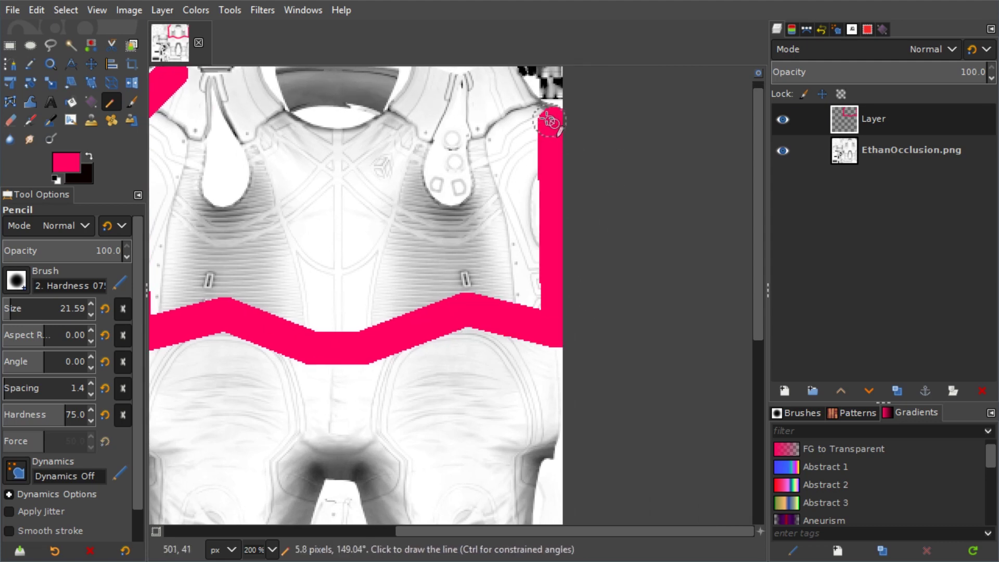
{"action": "left_click", "coordinate": [519, 98], "text": "shift"}
{"action": "left_click", "coordinate": [515, 78], "text": "shift"}
{"action": "left_click", "coordinate": [416, 78], "text": "shift"}
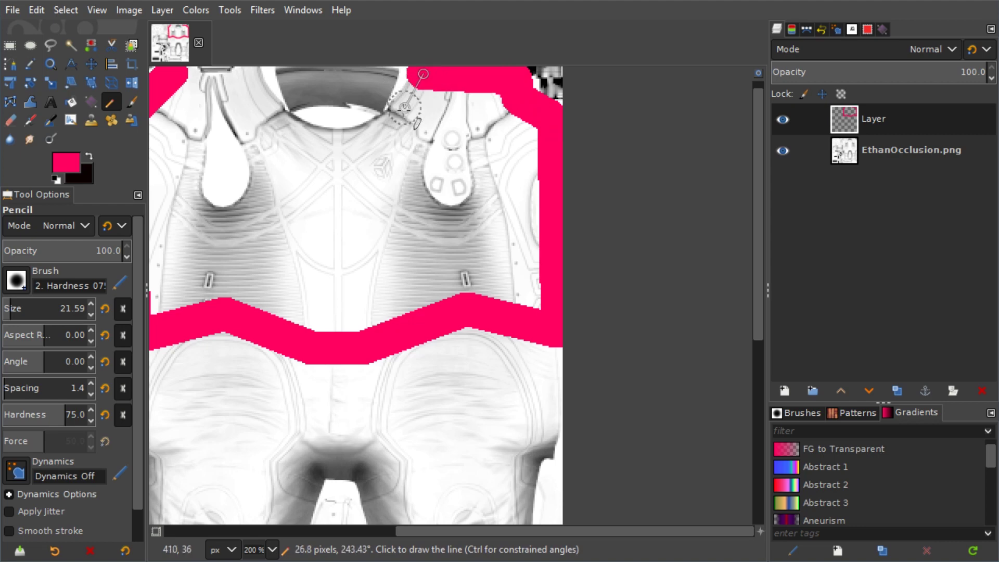
{"action": "left_click", "coordinate": [293, 130], "text": "shift"}
{"action": "left_click", "coordinate": [273, 113], "text": "shift"}
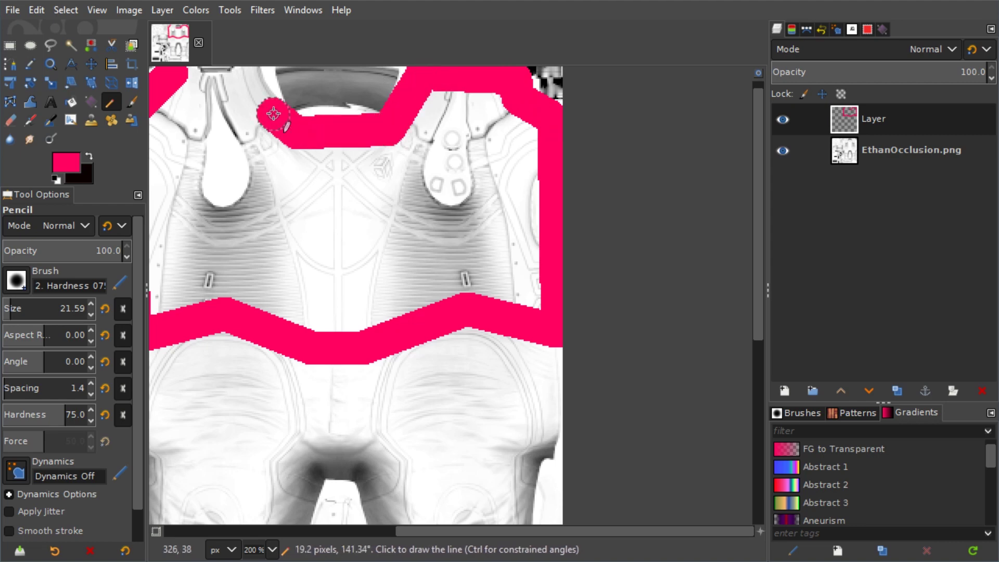
{"action": "left_click", "coordinate": [253, 75], "text": "shift"}
{"action": "left_click", "coordinate": [187, 76], "text": "shift"}
{"action": "scroll", "coordinate": [312, 156], "scroll_direction": "up", "scroll_amount": 1}
{"action": "scroll", "coordinate": [312, 156], "scroll_direction": "left", "scroll_amount": 5}
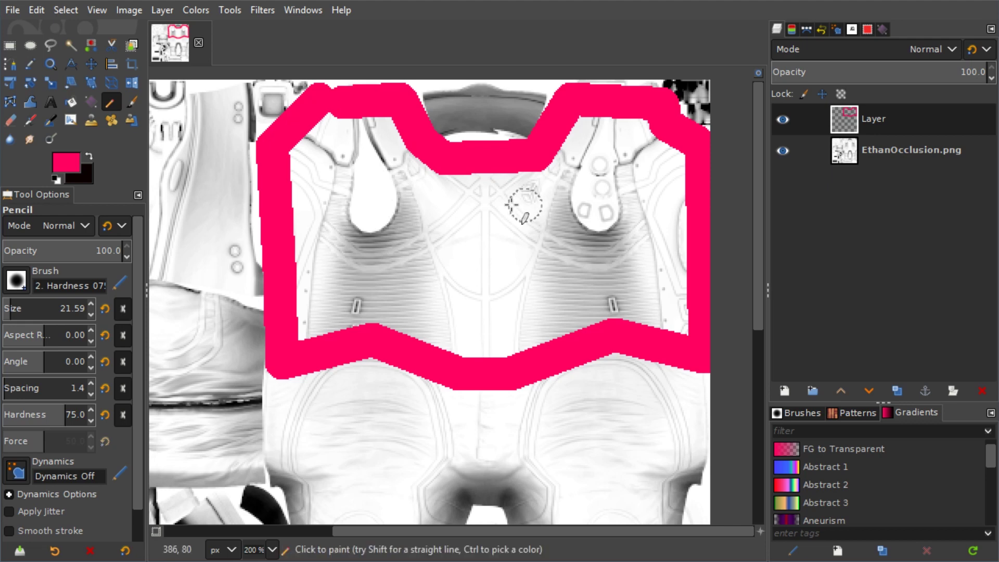
- Bucket-fill the outlined torso with the pink foreground colour
{"action": "key", "text": "shift+b"}
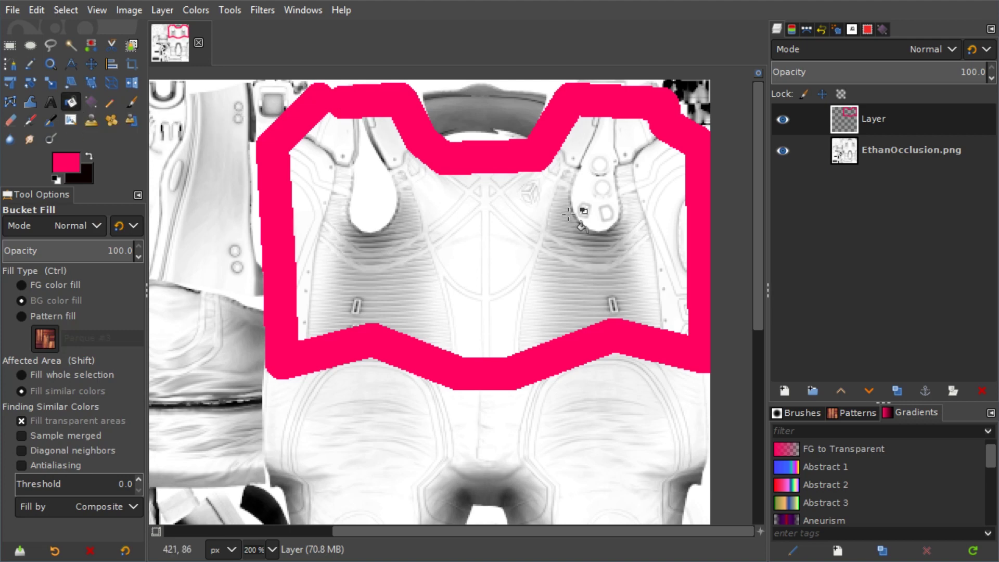
{"action": "left_click", "coordinate": [551, 225]}
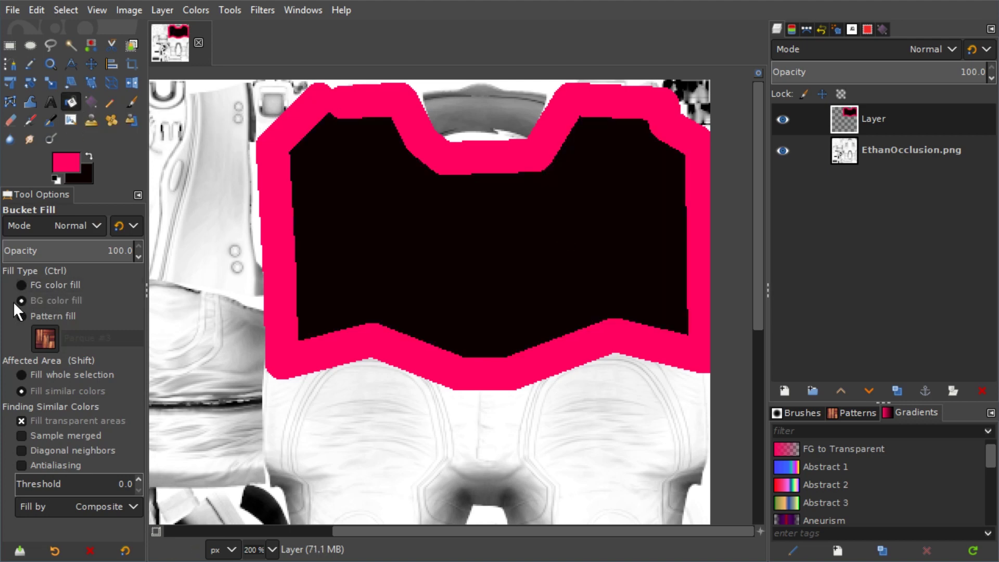
{"action": "left_click", "coordinate": [52, 285]}
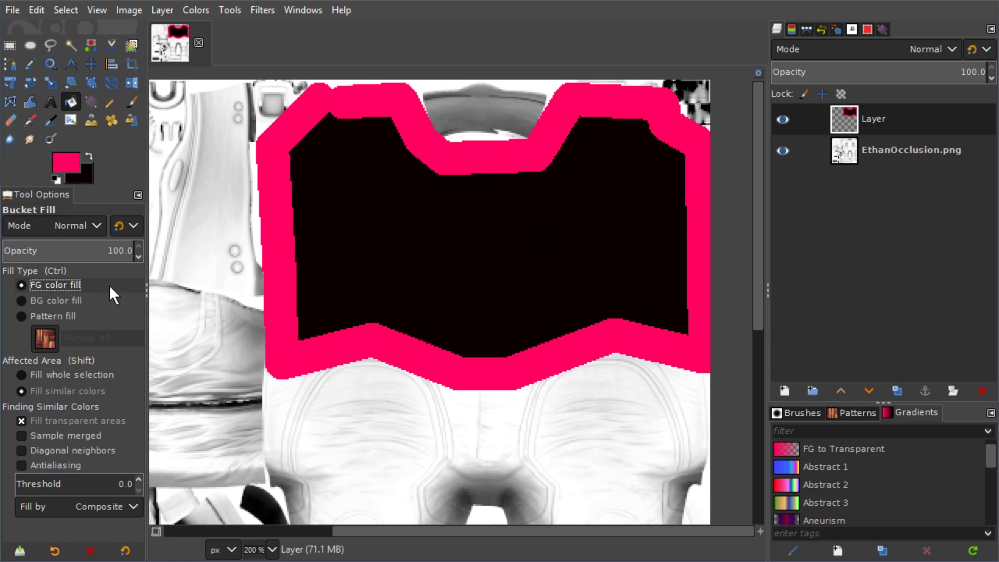
{"action": "left_click", "coordinate": [572, 242]}
{"action": "left_click", "coordinate": [110, 103]}
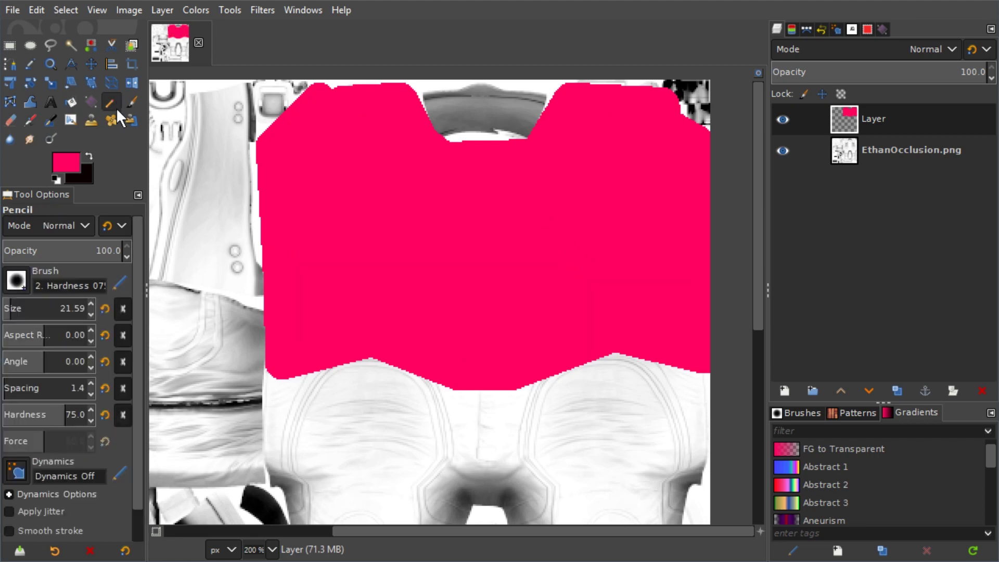
{"action": "scroll", "coordinate": [510, 283], "scroll_direction": "down", "scroll_amount": 1, "text": "ctrl"}
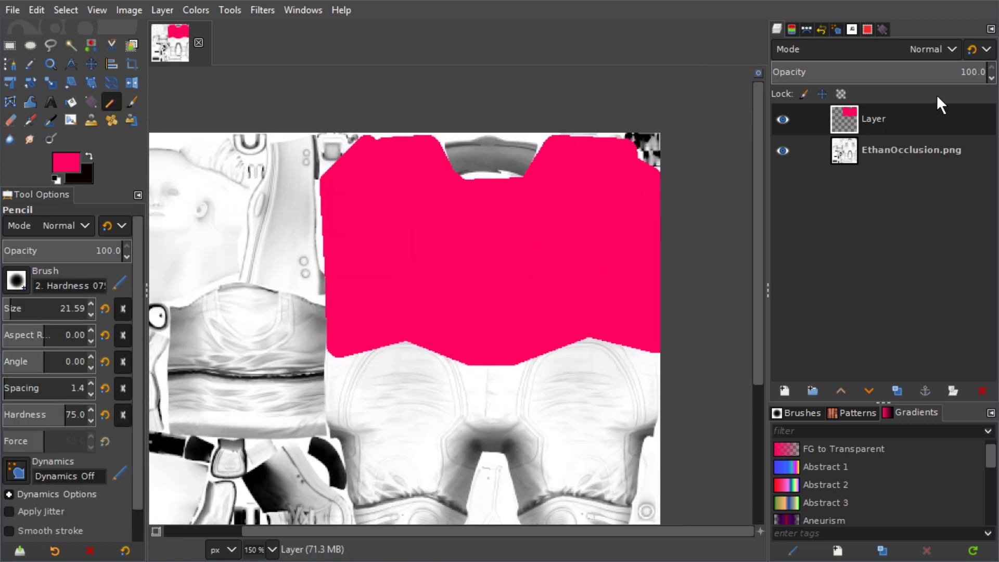
- Set the pink layer to Luma darken only mode at about 76% opacity
{"action": "left_click", "coordinate": [814, 49]}
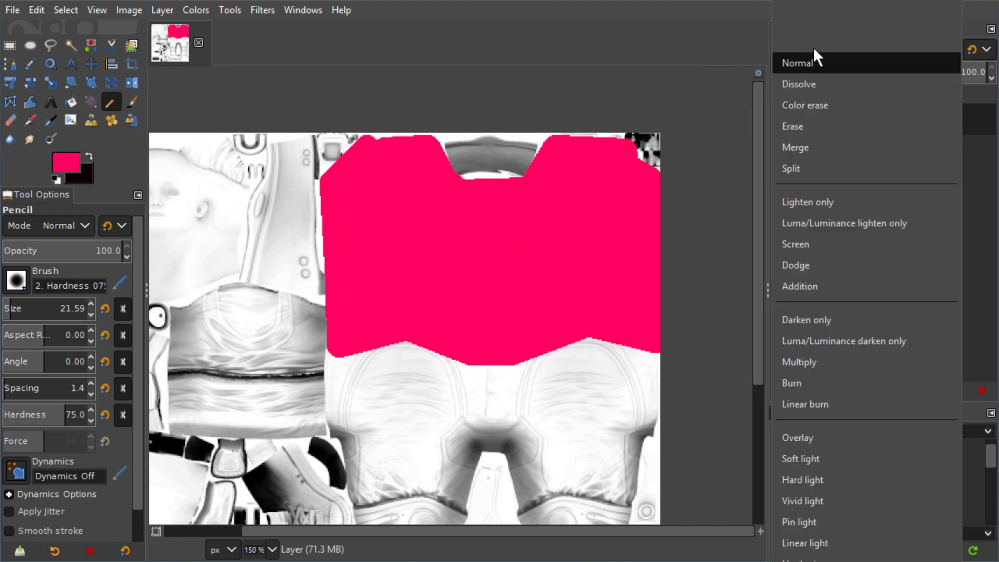
{"action": "left_click", "coordinate": [843, 340]}
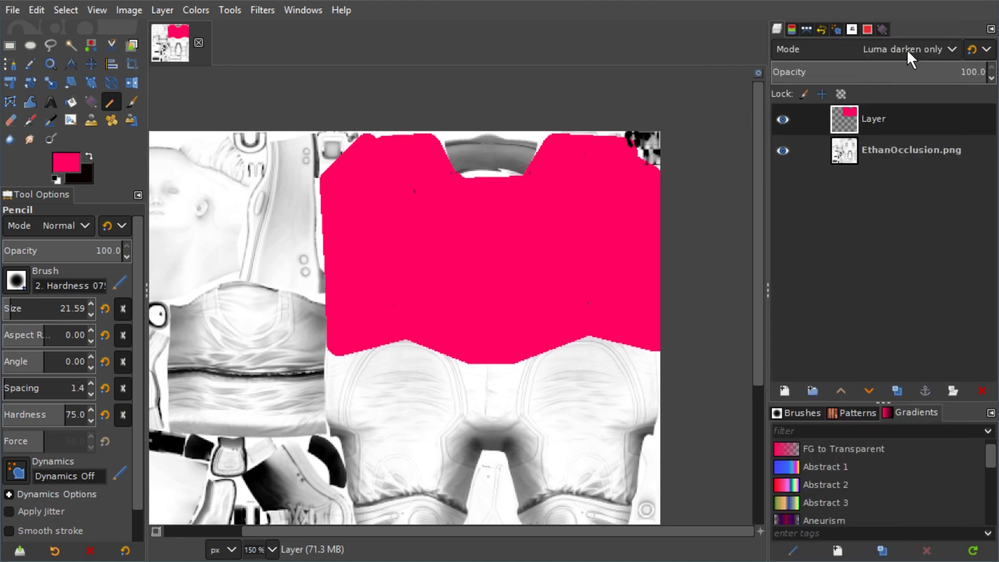
{"action": "left_click", "coordinate": [906, 49]}
{"action": "left_click", "coordinate": [844, 52]}
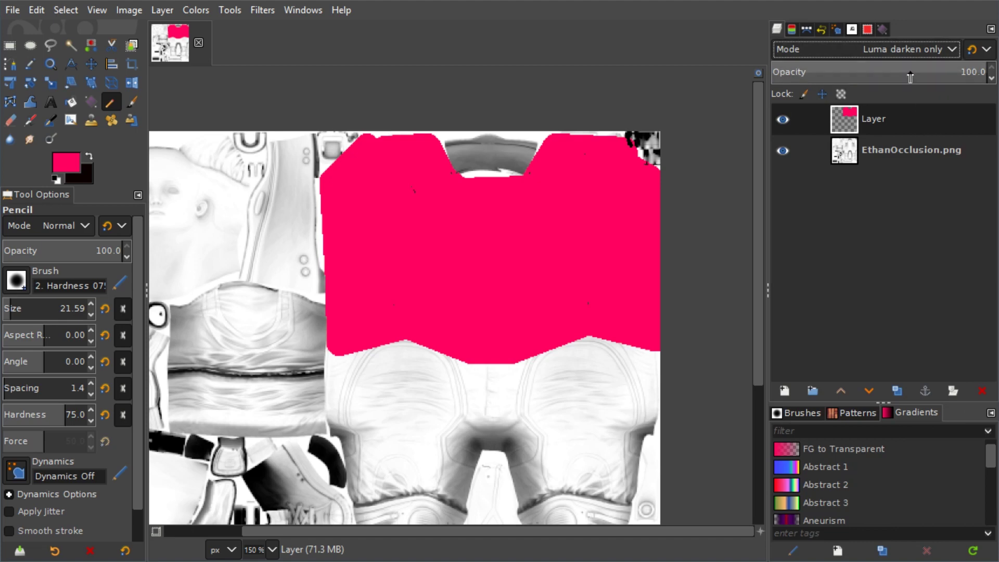
{"action": "left_click_drag", "start_coordinate": [859, 78], "coordinate": [936, 73]}
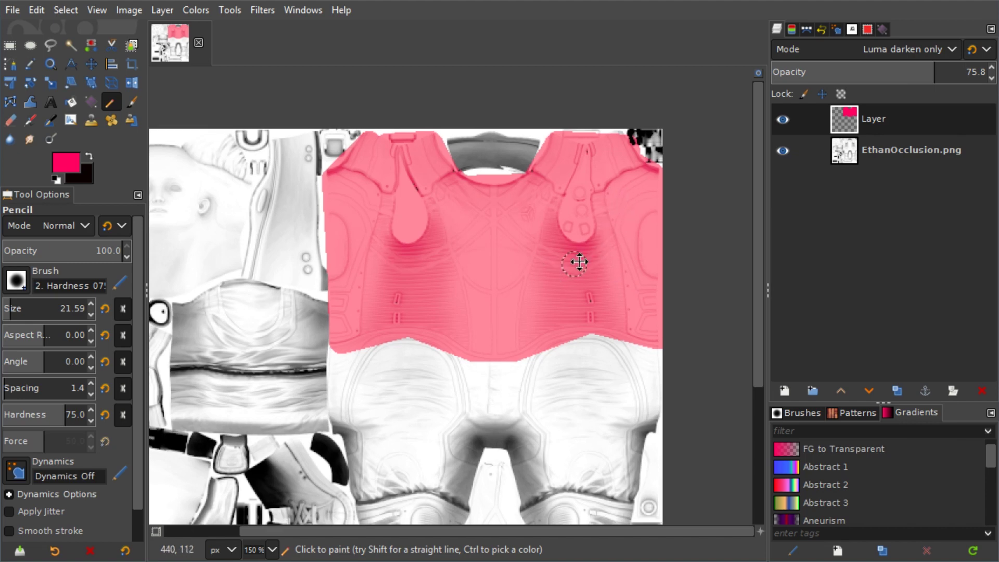
- Outline the trouser legs in blue 004dff and bucket-fill them blue
{"action": "left_click_drag", "start_coordinate": [541, 284], "coordinate": [630, 257]}
{"action": "left_click", "coordinate": [70, 163]}
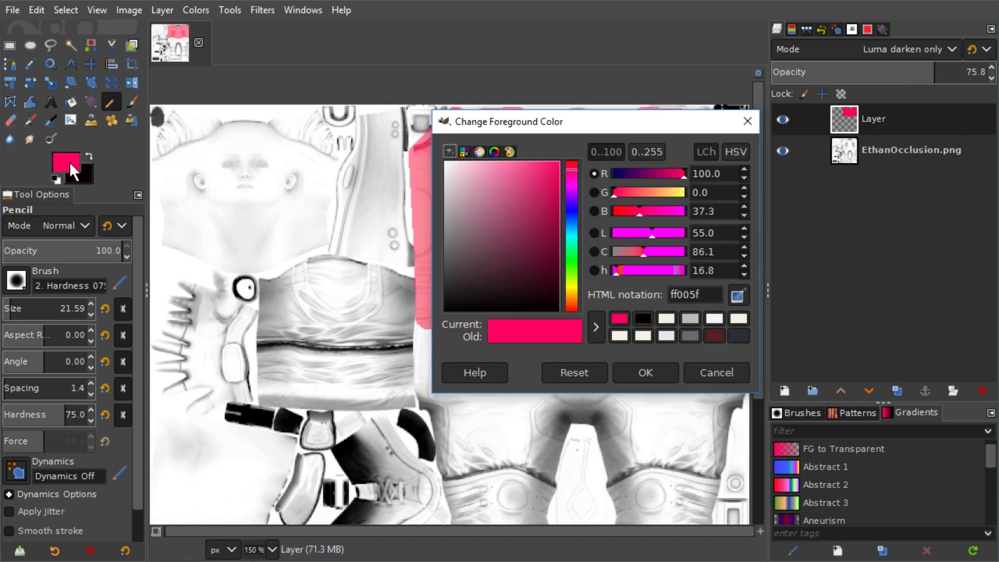
{"action": "left_click", "coordinate": [573, 218]}
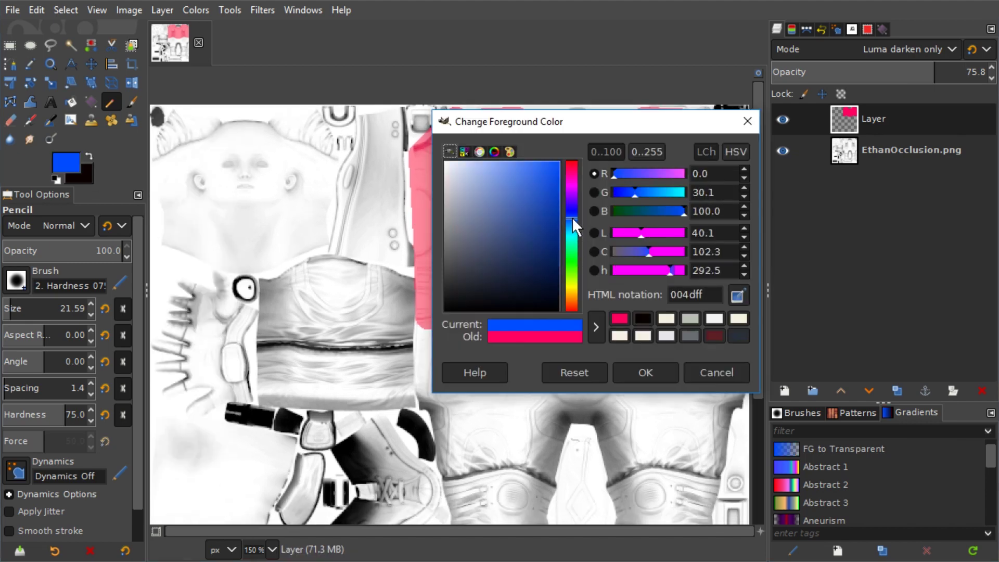
{"action": "left_click", "coordinate": [652, 364]}
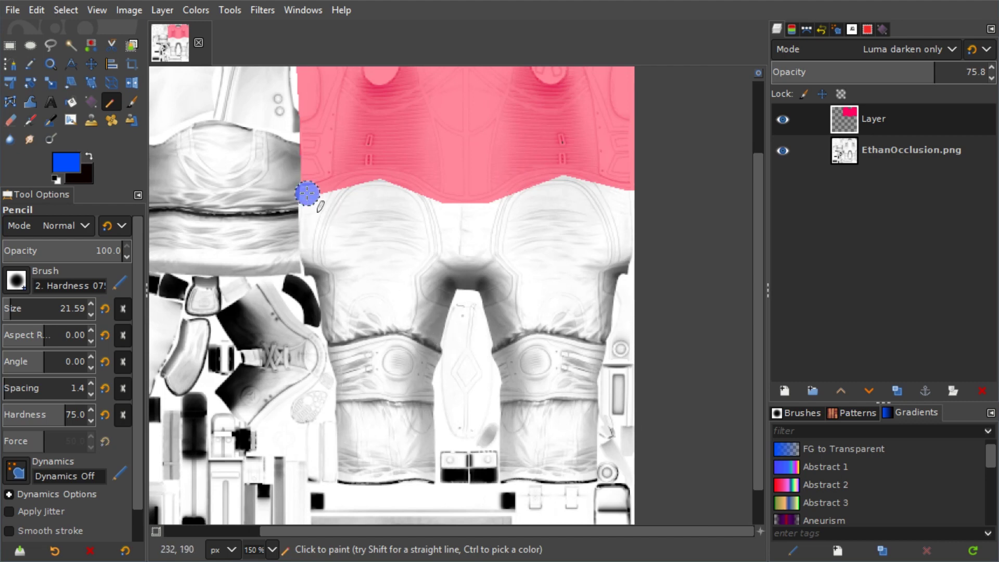
{"action": "mouse_move", "coordinate": [307, 193]}
{"action": "left_mouse_down"}
{"action": "mouse_move", "coordinate": [328, 322]}
{"action": "mouse_move", "coordinate": [432, 486]}
{"action": "mouse_move", "coordinate": [475, 286]}
{"action": "mouse_move", "coordinate": [594, 361]}
{"action": "mouse_move", "coordinate": [623, 218]}
{"action": "mouse_move", "coordinate": [556, 179]}
{"action": "left_mouse_up"}
{"action": "key", "text": "shift+b"}
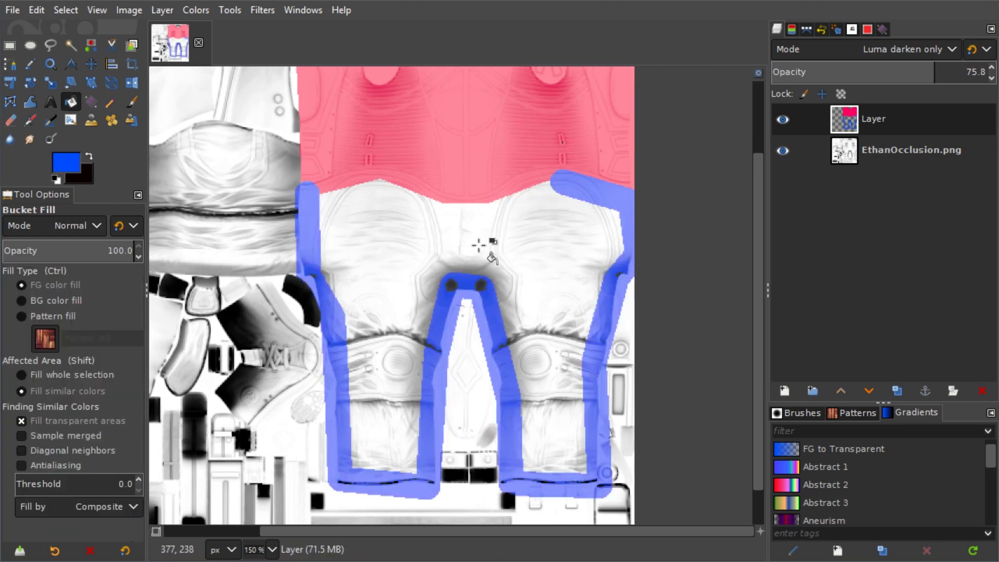
{"action": "left_click", "coordinate": [397, 246]}
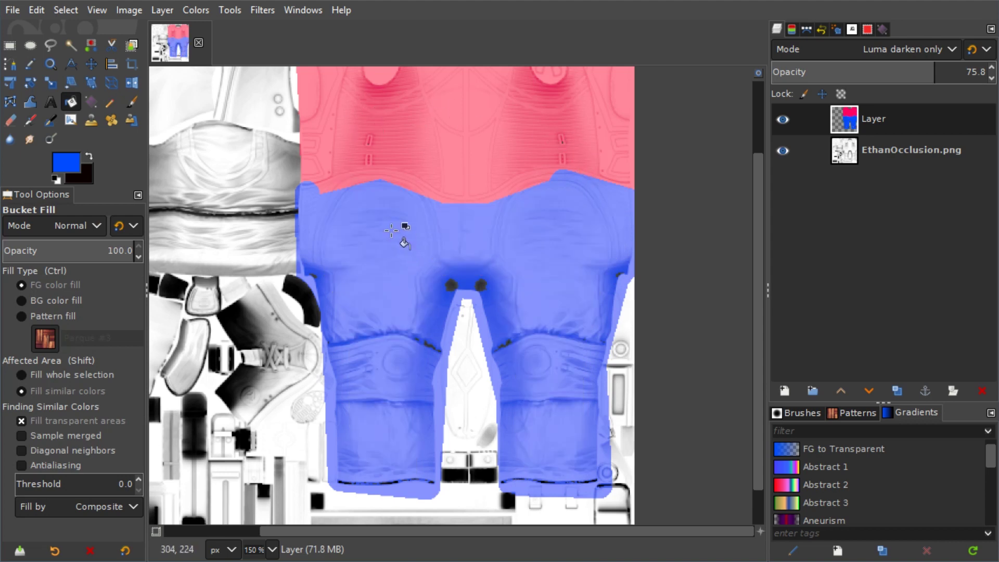
- Recentre the texture and export it over the original file
{"action": "scroll", "coordinate": [557, 224], "scroll_direction": "down", "scroll_amount": 1}
{"action": "left_click_drag", "start_coordinate": [512, 194], "coordinate": [542, 229]}
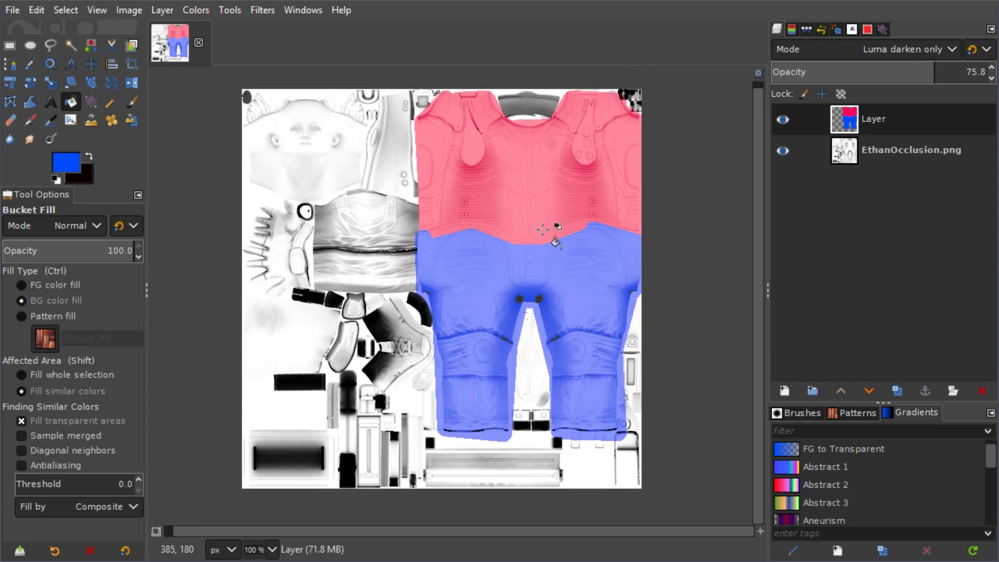
{"action": "key", "text": "ctrl+e"}
- In Unity, drag the EthanWhite material onto the white character
{"action": "key", "text": "alt+Tab"}
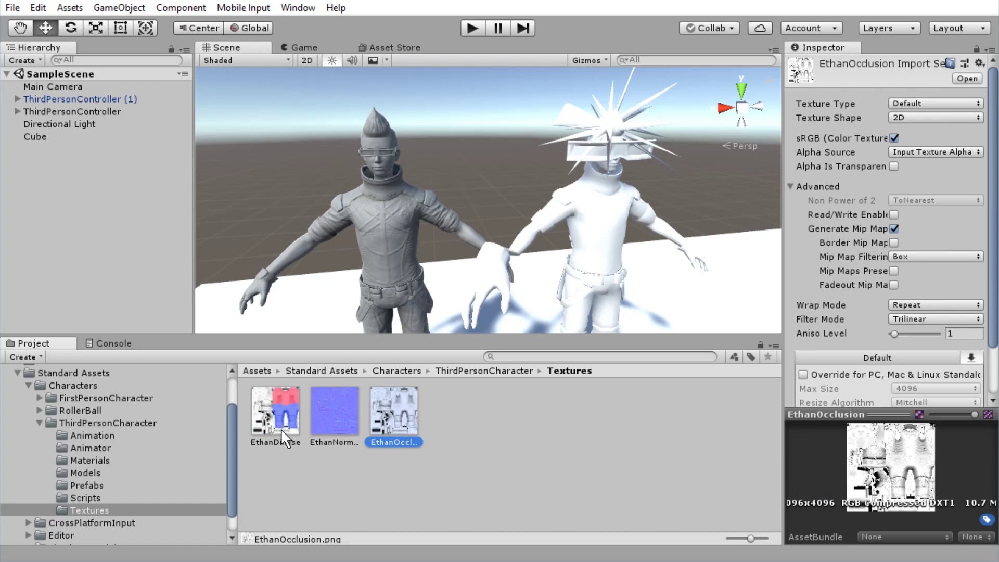
{"action": "left_click", "coordinate": [97, 458]}
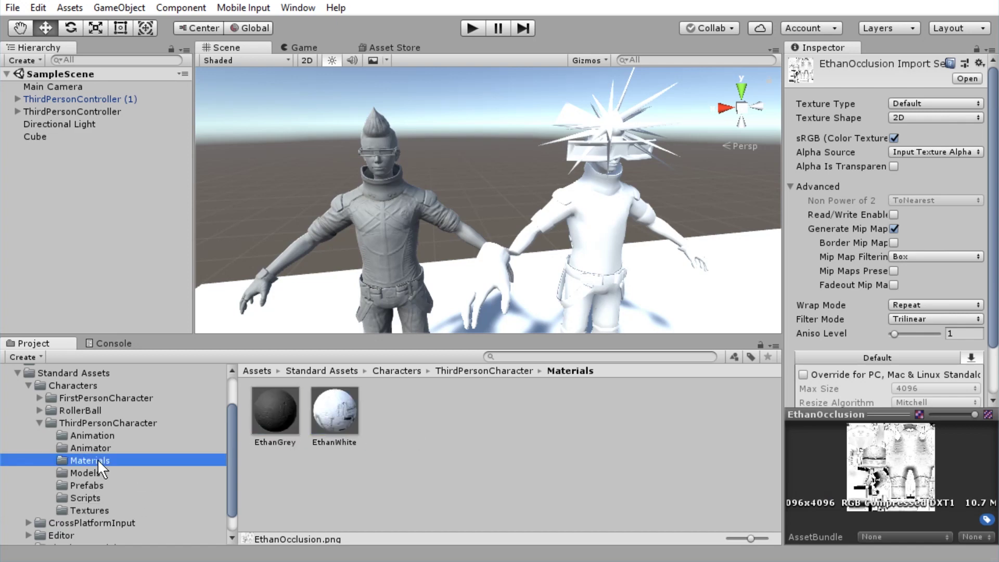
{"action": "left_click", "coordinate": [342, 423]}
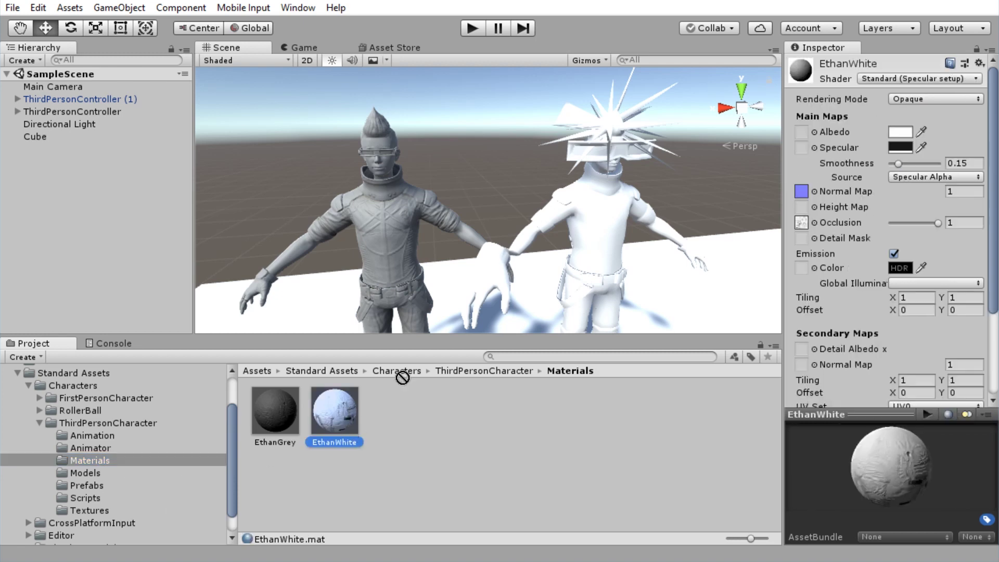
{"action": "left_click_drag", "start_coordinate": [501, 332], "coordinate": [599, 210]}
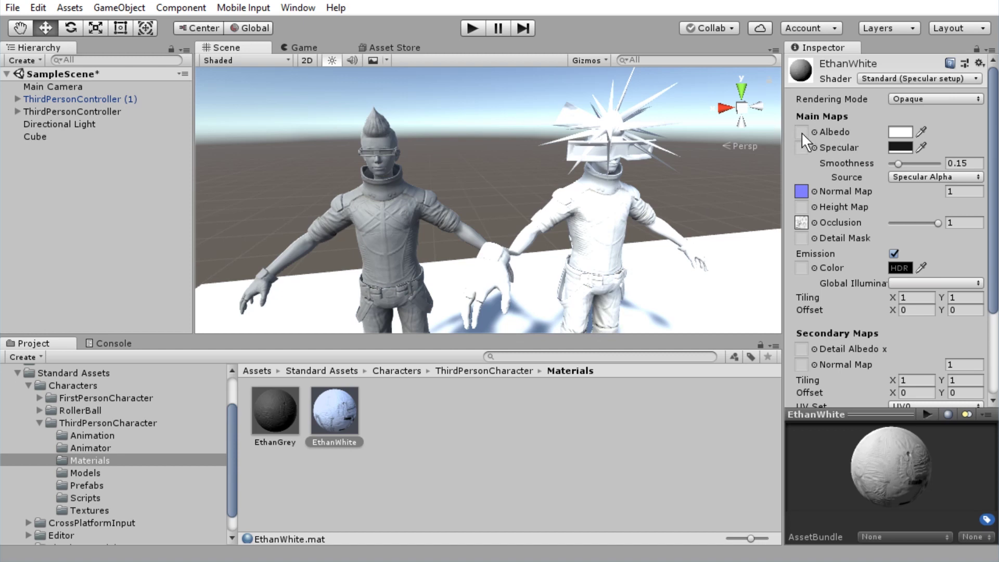
- Set EthanDiffuse as EthanWhite's Albedo texture
{"action": "left_click", "coordinate": [814, 132]}
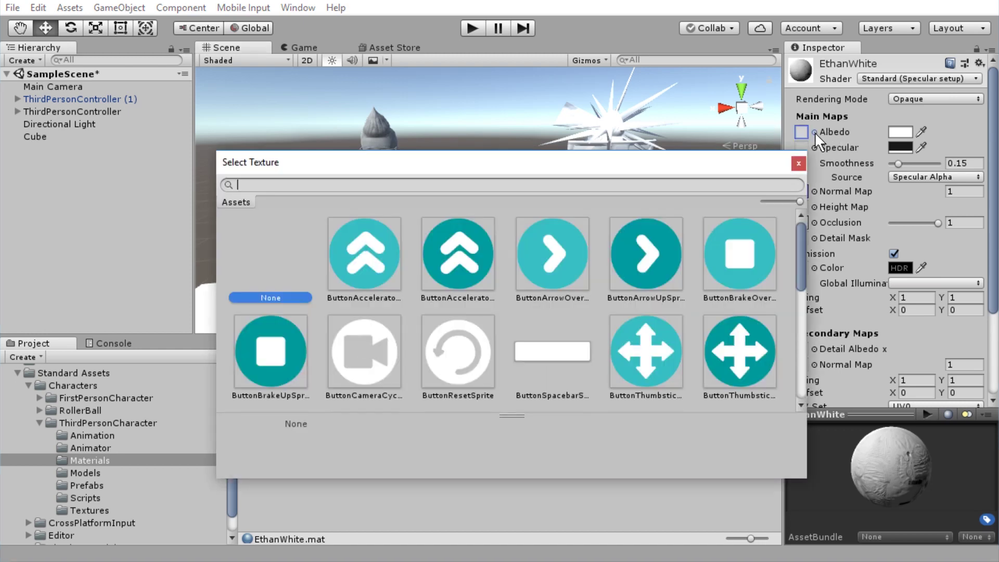
{"action": "scroll", "coordinate": [580, 231], "scroll_direction": "down", "scroll_amount": 3}
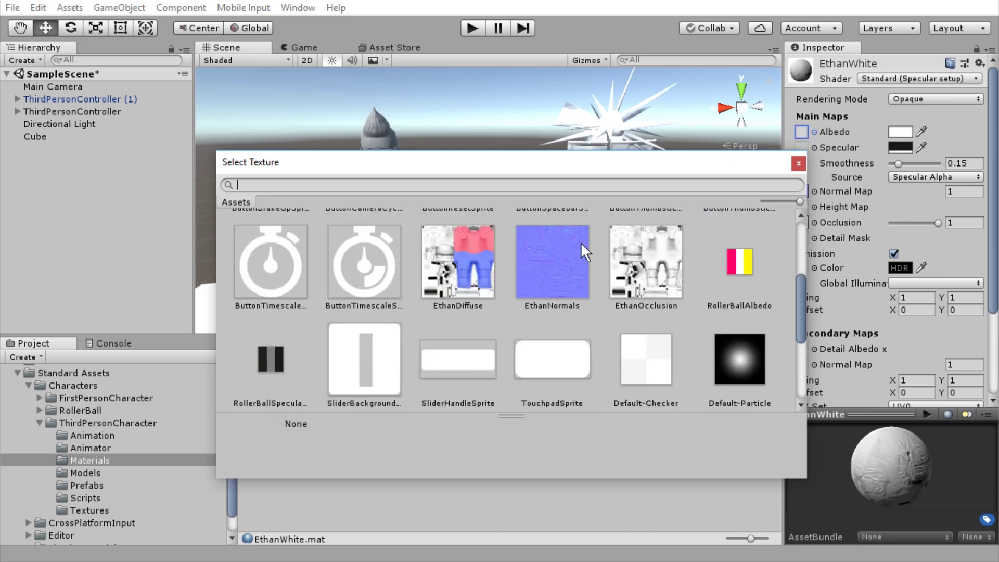
{"action": "double_click", "coordinate": [453, 264]}
{"action": "scroll", "coordinate": [521, 197], "scroll_direction": "up", "scroll_amount": 5}
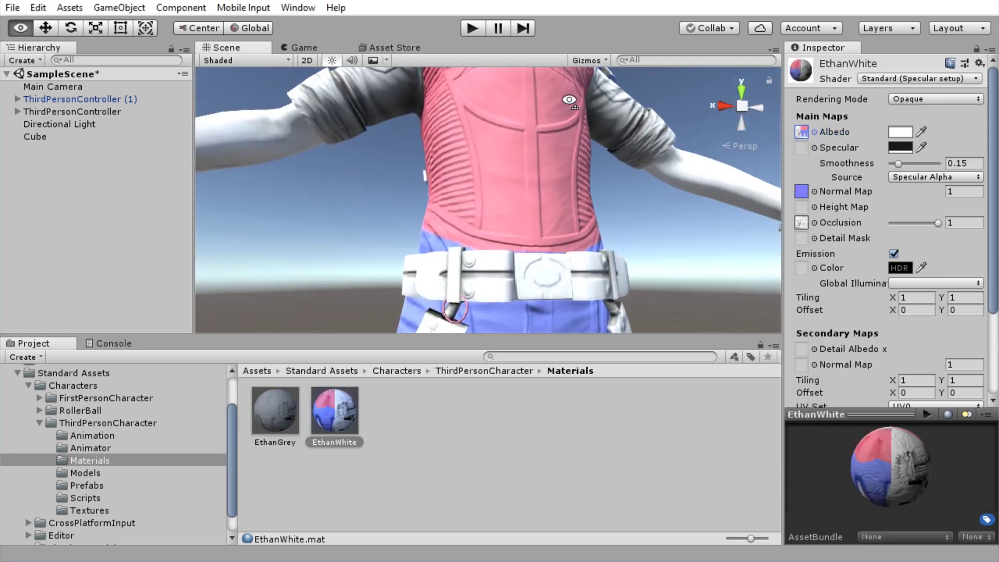
{"action": "scroll", "coordinate": [569, 100], "scroll_direction": "down", "scroll_amount": 5}
{"action": "key", "text": "ctrl+p"}
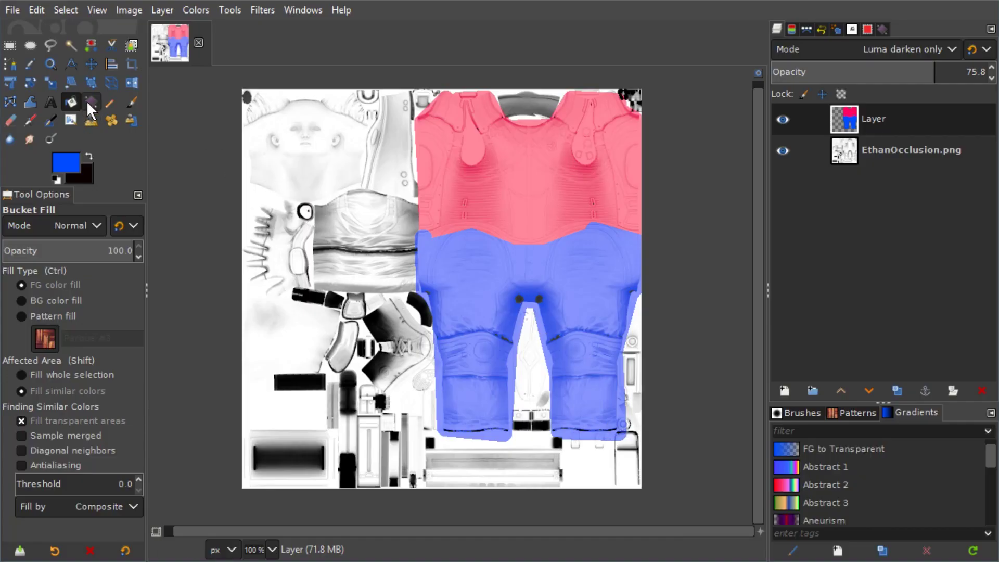
- Pick green as the painting colour and move the view to the hair region
{"action": "left_click", "coordinate": [66, 167]}
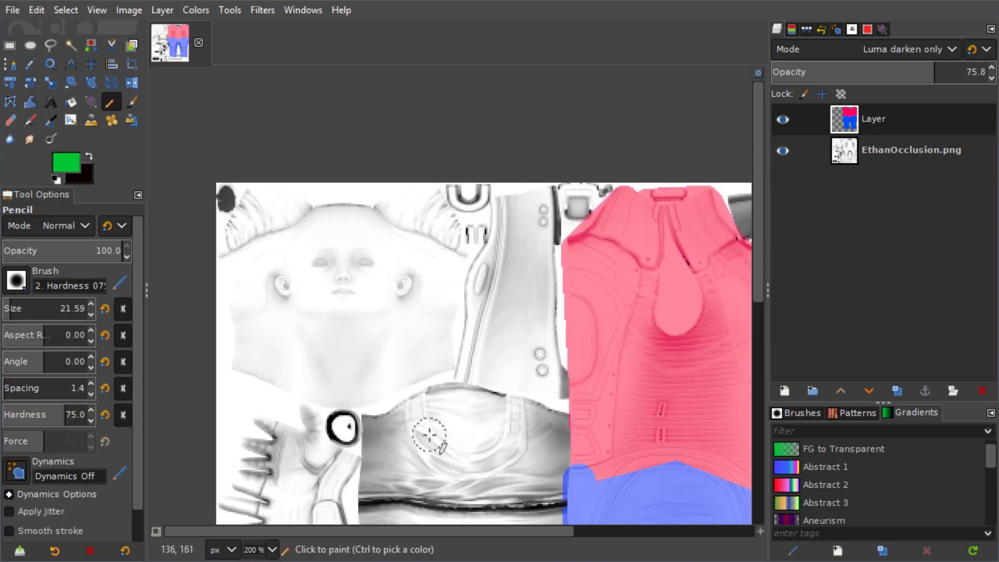
{"action": "scroll", "coordinate": [414, 244], "scroll_direction": "up", "scroll_amount": 2}
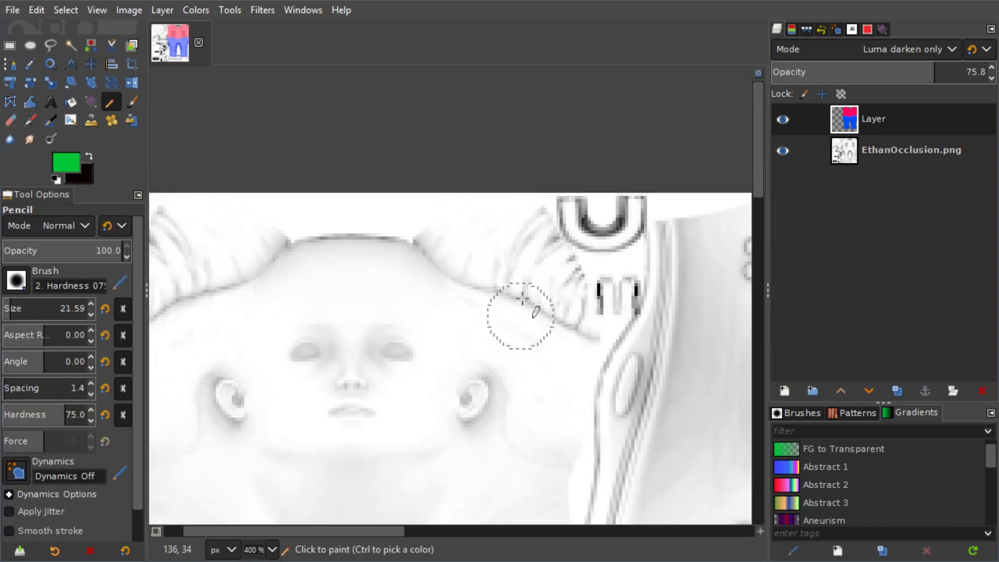
{"action": "left_click_drag", "start_coordinate": [575, 310], "coordinate": [520, 223]}
{"action": "scroll", "coordinate": [520, 224], "scroll_direction": "left", "scroll_amount": 5}
{"action": "mouse_move", "coordinate": [458, 219]}
{"action": "left_mouse_down"}
{"action": "mouse_move", "coordinate": [390, 255]}
{"action": "mouse_move", "coordinate": [333, 224]}
{"action": "mouse_move", "coordinate": [469, 243]}
{"action": "left_mouse_up"}
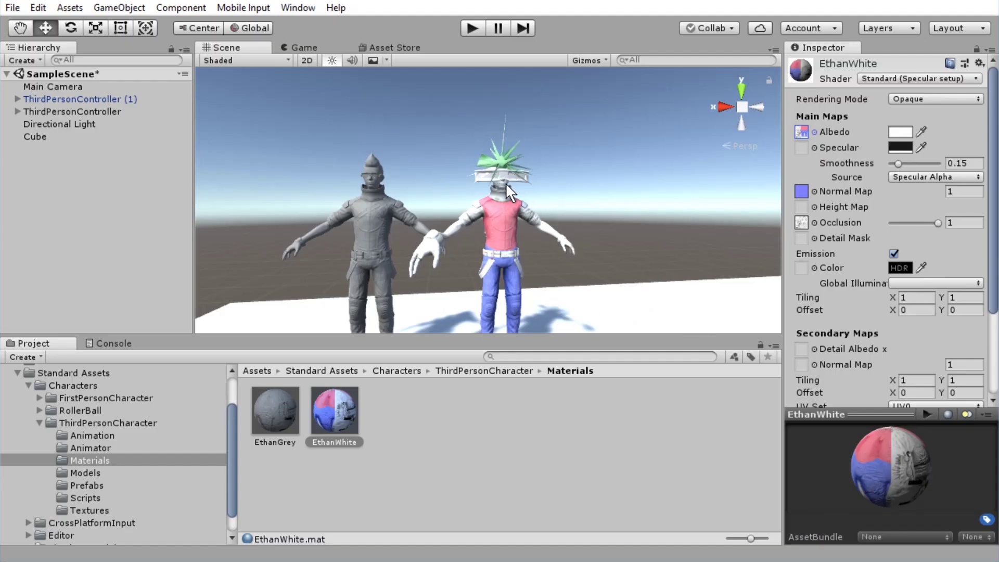
- Choose brown, outline the face region with pencil lines, and bucket-fill it brown
{"action": "scroll", "coordinate": [505, 183], "scroll_direction": "up", "scroll_amount": 5}
{"action": "left_click_drag", "start_coordinate": [506, 182], "coordinate": [608, 183]}
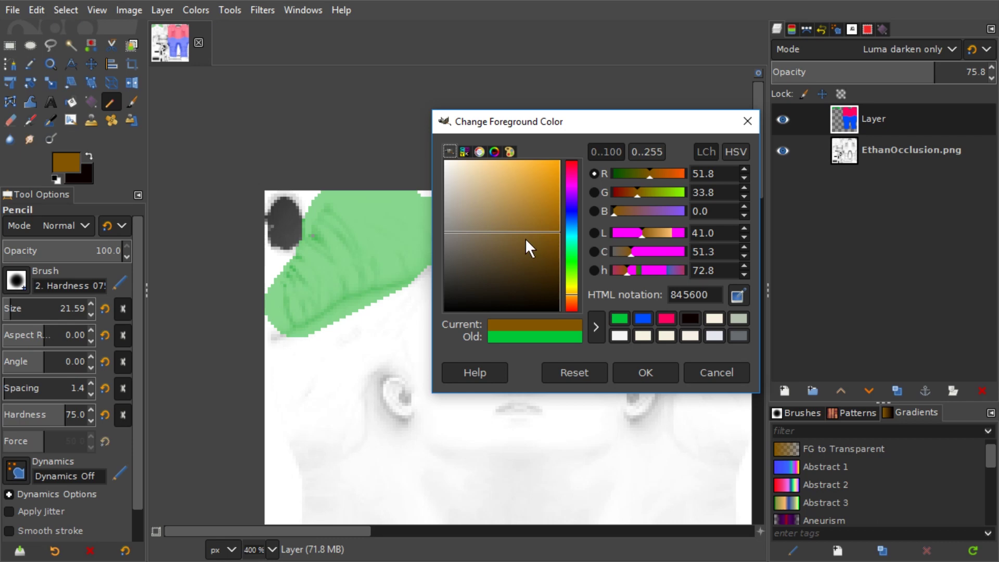
{"action": "mouse_move", "coordinate": [525, 238]}
{"action": "left_mouse_down"}
{"action": "mouse_move", "coordinate": [495, 249]}
{"action": "mouse_move", "coordinate": [526, 258]}
{"action": "left_mouse_up"}
{"action": "left_click", "coordinate": [644, 373]}
{"action": "scroll", "coordinate": [224, 205], "scroll_direction": "down", "scroll_amount": 3}
{"action": "left_click_drag", "start_coordinate": [227, 198], "coordinate": [427, 469]}
{"action": "left_click", "coordinate": [675, 398], "text": "shift"}
{"action": "left_click", "coordinate": [713, 174], "text": "shift"}
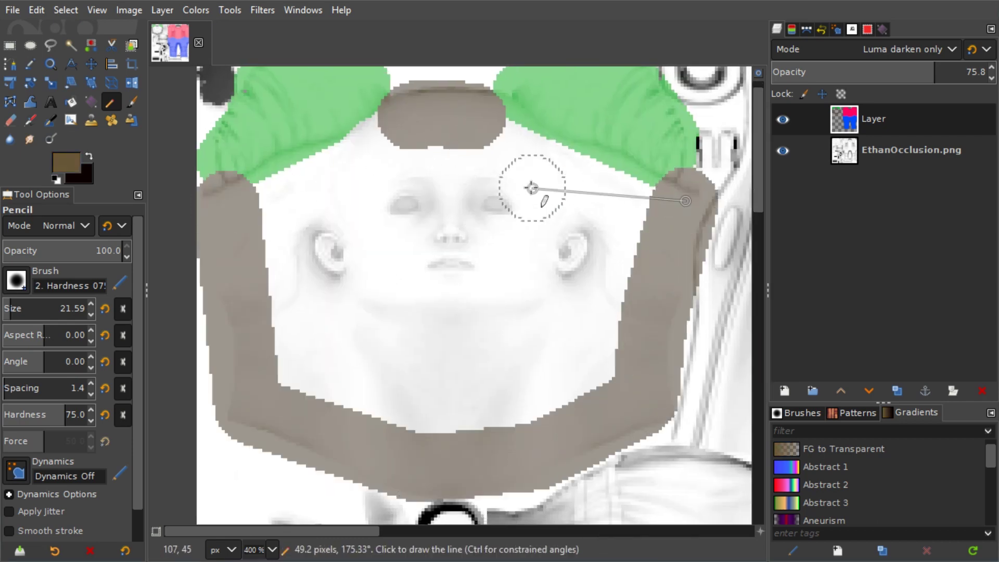
{"action": "key", "text": "shift+b"}
{"action": "left_click", "coordinate": [513, 191]}
- Touch up the hair edge in green and export over the original texture
{"action": "key", "text": "n"}
{"action": "left_click", "coordinate": [250, 133], "text": "ctrl"}
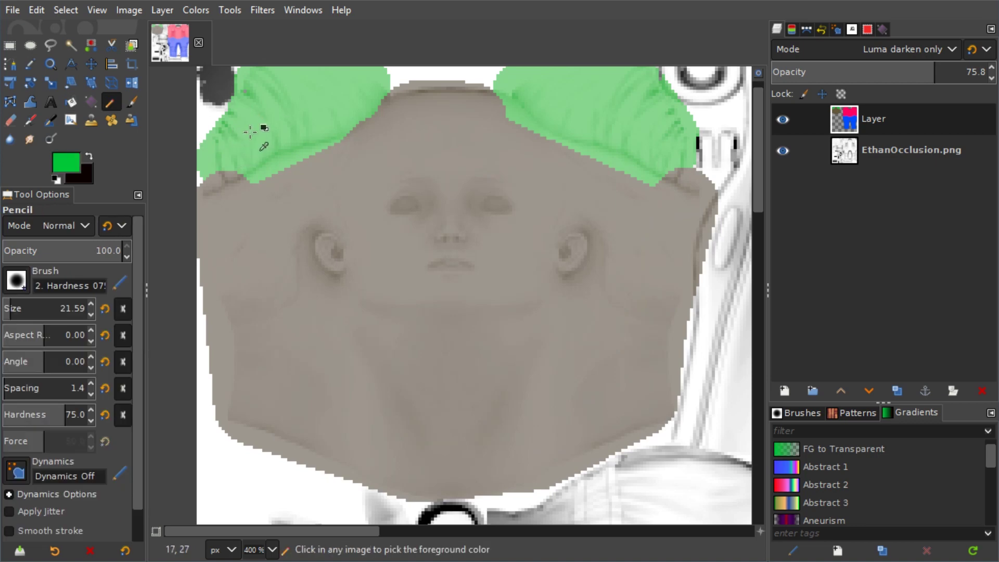
{"action": "left_click", "coordinate": [220, 165]}
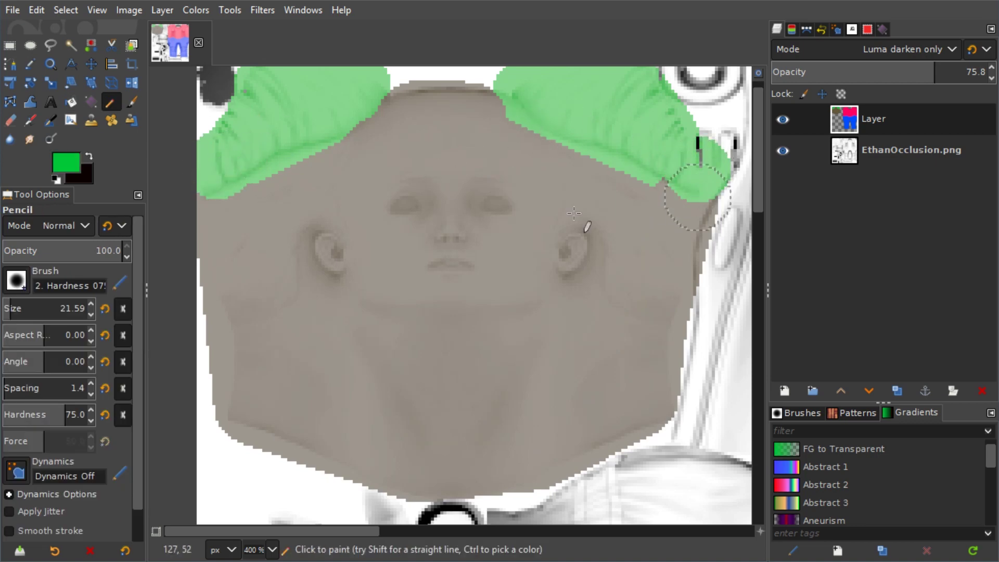
{"action": "scroll", "coordinate": [583, 249], "scroll_direction": "down", "scroll_amount": 3}
{"action": "key", "text": "ctrl+e"}
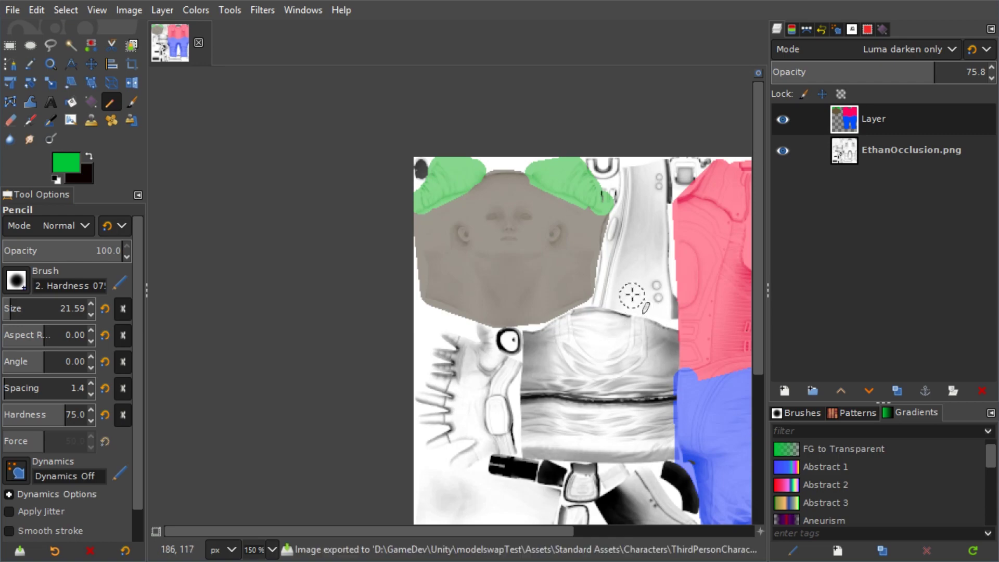
- Check the character in Unity, then paint more green along the hair edge near the ear
{"action": "mouse_move", "coordinate": [632, 295]}
{"action": "left_mouse_down"}
{"action": "mouse_move", "coordinate": [497, 226]}
{"action": "mouse_move", "coordinate": [981, 237]}
{"action": "mouse_move", "coordinate": [885, 160]}
{"action": "mouse_move", "coordinate": [887, 168]}
{"action": "mouse_move", "coordinate": [891, 152]}
{"action": "mouse_move", "coordinate": [873, 156]}
{"action": "left_mouse_up"}
{"action": "key", "text": "alt+Tab"}
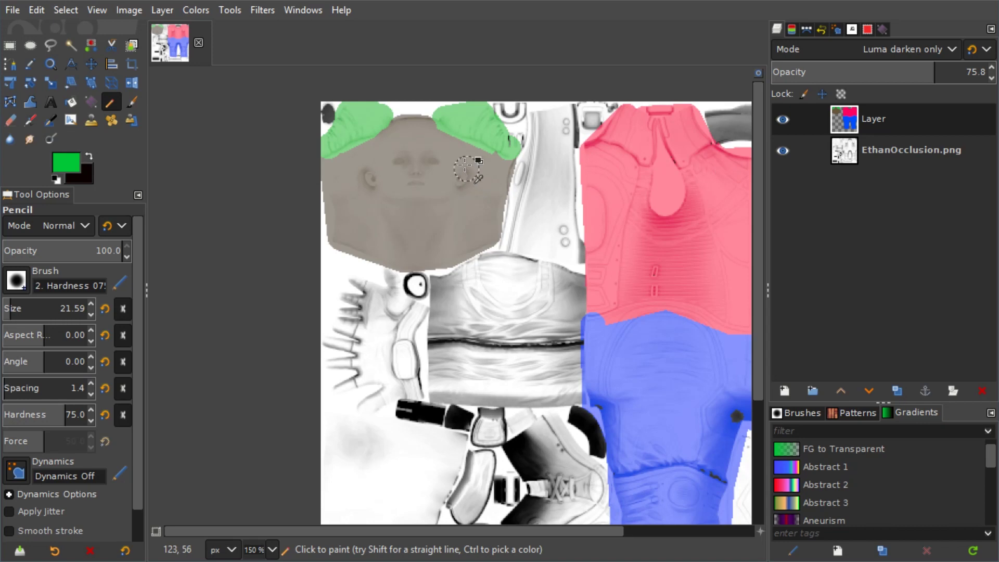
{"action": "scroll", "coordinate": [465, 166], "scroll_direction": "up", "scroll_amount": 3, "text": "ctrl"}
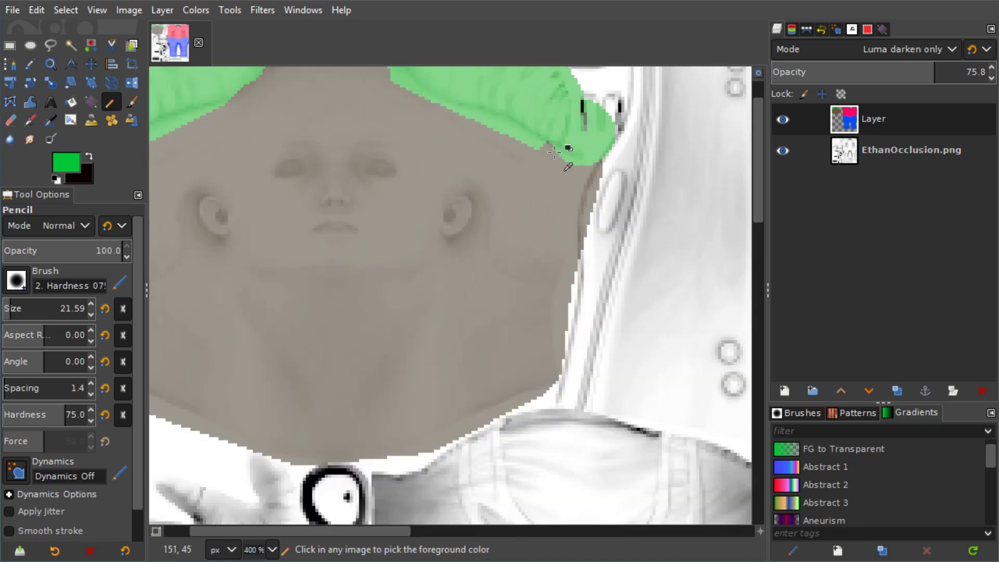
{"action": "scroll", "coordinate": [493, 164], "scroll_direction": "up", "scroll_amount": 1, "text": "ctrl"}
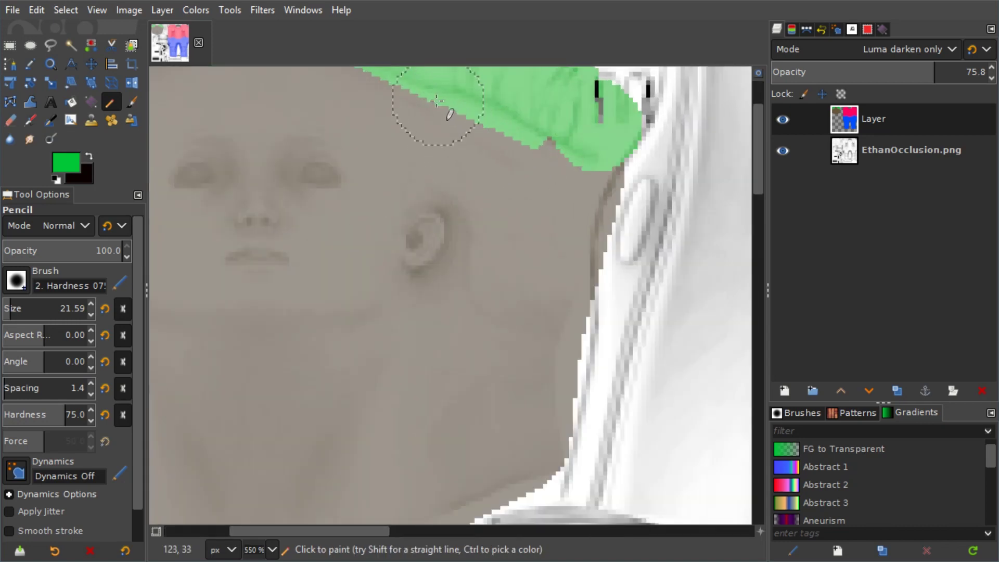
{"action": "left_click_drag", "start_coordinate": [436, 102], "coordinate": [546, 290]}
{"action": "scroll", "coordinate": [442, 175], "scroll_direction": "left", "scroll_amount": 5}
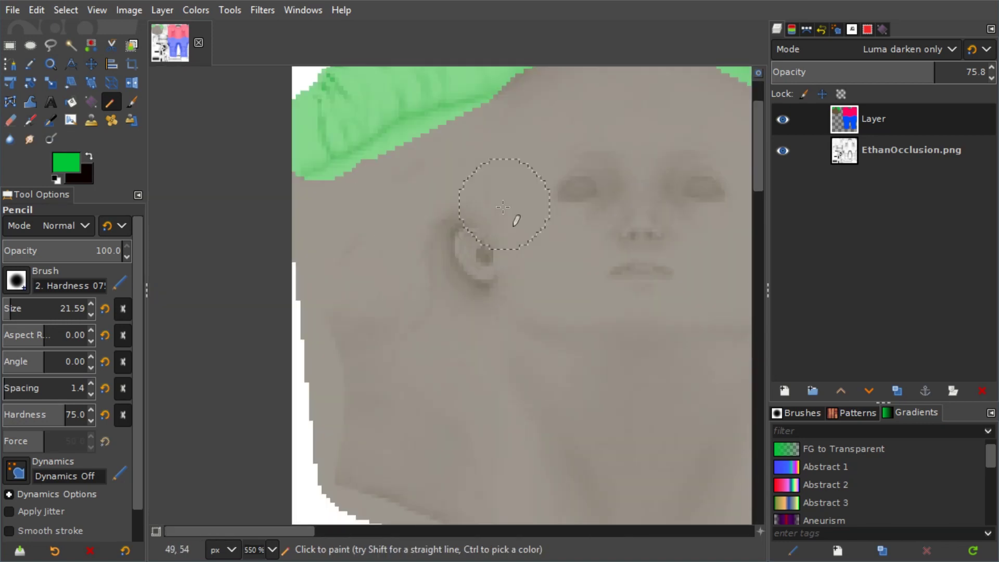
{"action": "mouse_move", "coordinate": [443, 176]}
{"action": "left_mouse_down"}
{"action": "mouse_move", "coordinate": [380, 286]}
{"action": "mouse_move", "coordinate": [388, 203]}
{"action": "left_mouse_up"}
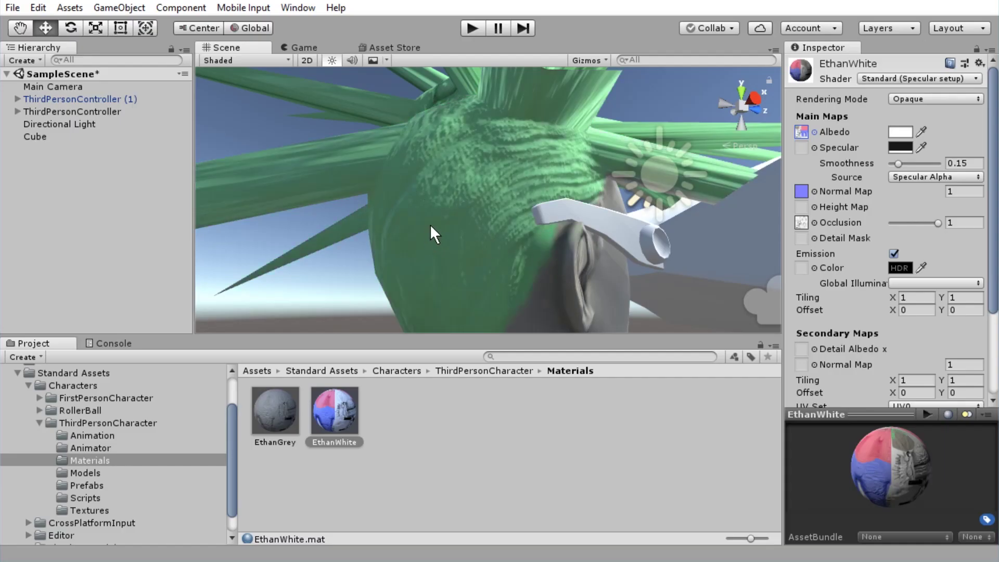
- Outline the sleeve block in bright yellow and bucket-fill it yellow
{"action": "key", "text": "alt+Tab"}
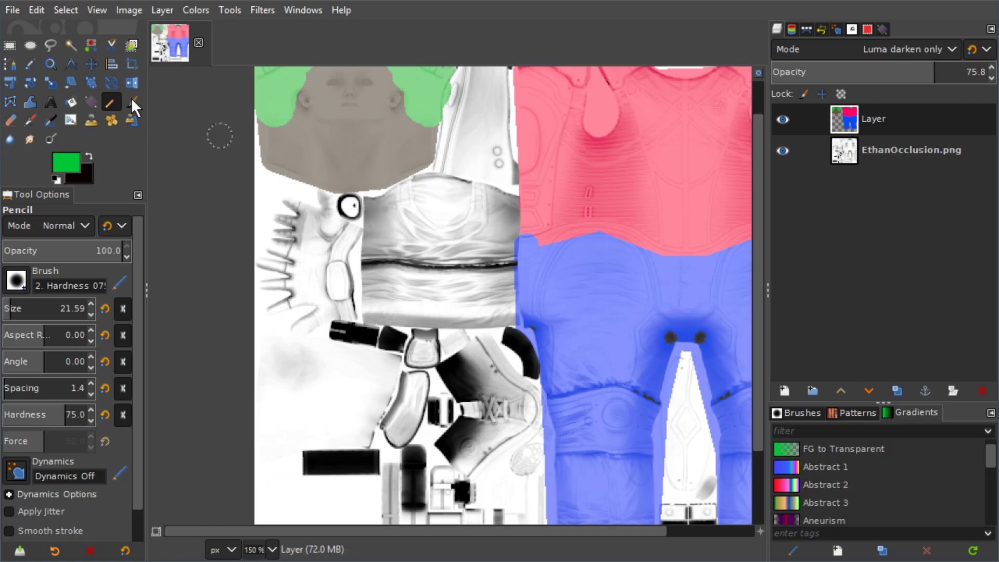
{"action": "left_click", "coordinate": [58, 168]}
{"action": "left_click", "coordinate": [572, 286]}
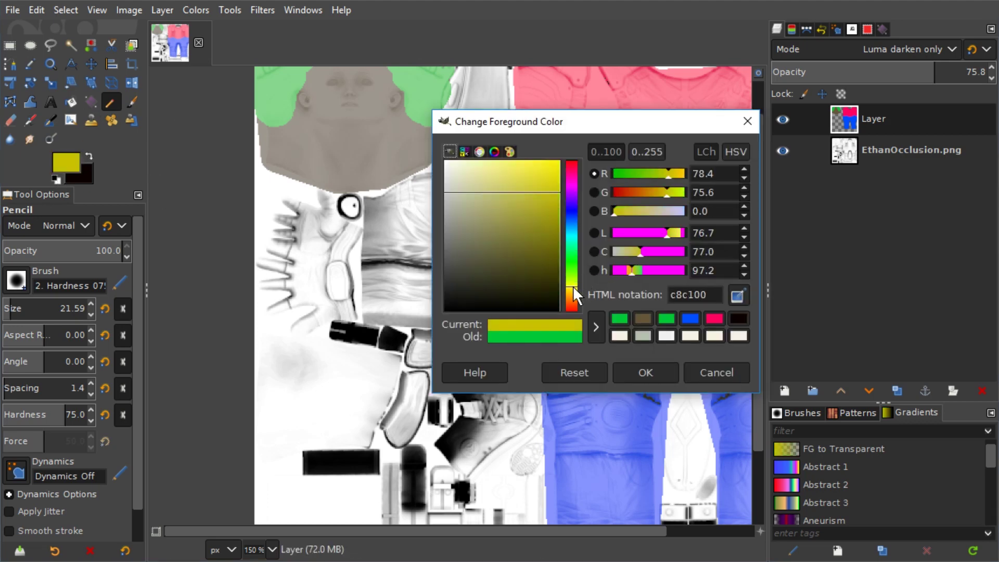
{"action": "left_click", "coordinate": [558, 161]}
{"action": "left_click", "coordinate": [645, 372]}
{"action": "left_click", "coordinate": [528, 182], "text": "shift"}
{"action": "left_click", "coordinate": [315, 187], "text": "shift"}
{"action": "left_click", "coordinate": [312, 343], "text": "shift"}
{"action": "left_click", "coordinate": [510, 359], "text": "shift"}
{"action": "key", "text": "shift+b"}
{"action": "left_click", "coordinate": [474, 280]}
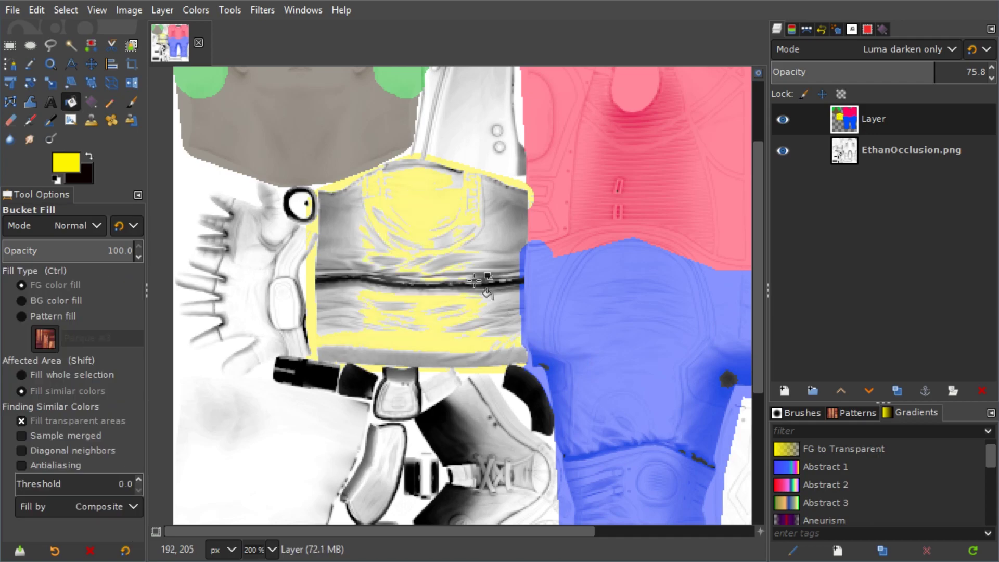
- Export the yellow-sleeved texture and inspect the sleeve close-up in Unity
{"action": "key", "text": "ctrl+e"}
{"action": "key", "text": "alt+Tab"}
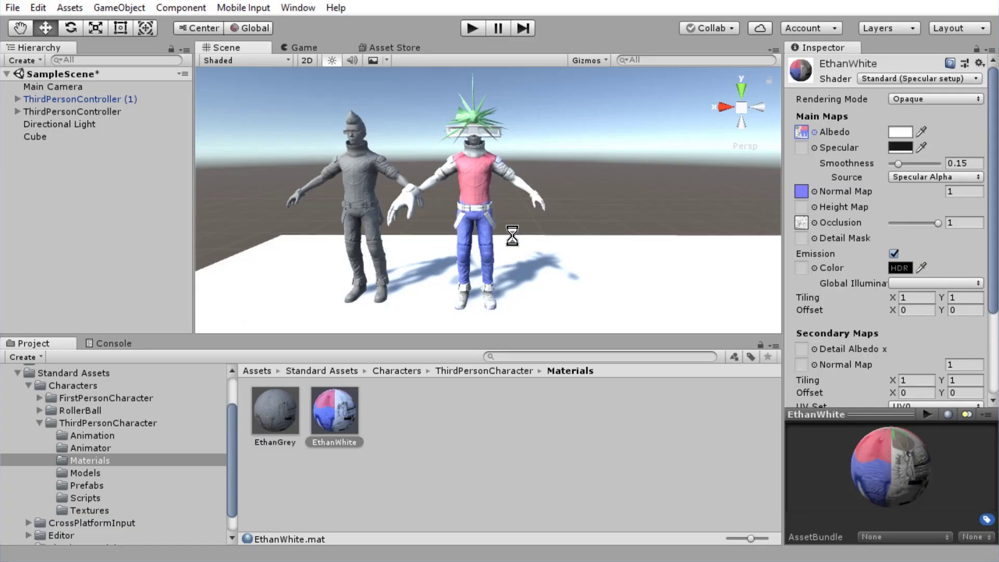
{"action": "left_click_drag", "start_coordinate": [514, 225], "coordinate": [455, 165]}
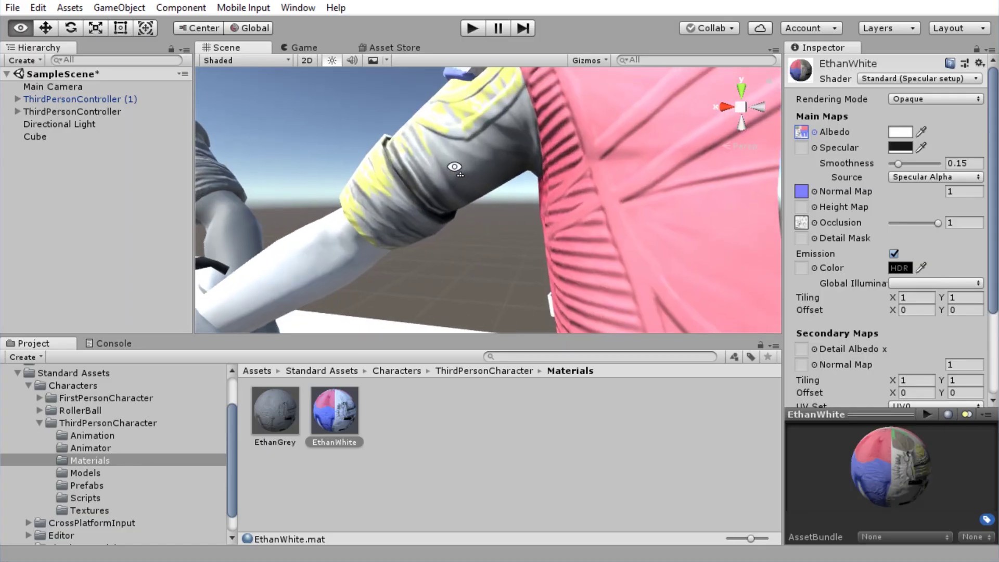
{"action": "scroll", "coordinate": [454, 165], "scroll_direction": "down", "scroll_amount": 5}
- Refill the sleeve block with magenta and export the texture again
{"action": "key", "text": "alt+Tab"}
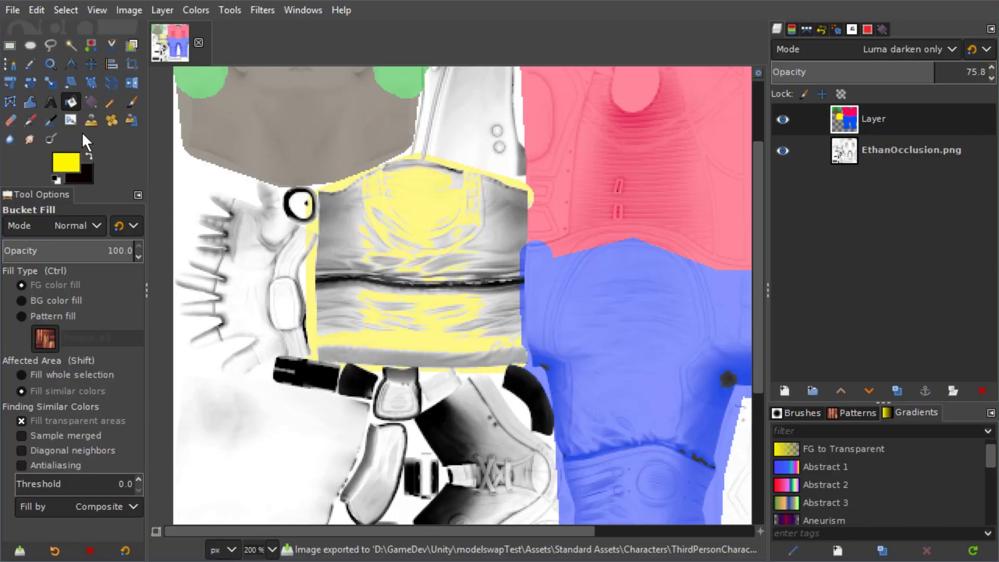
{"action": "left_click", "coordinate": [73, 161]}
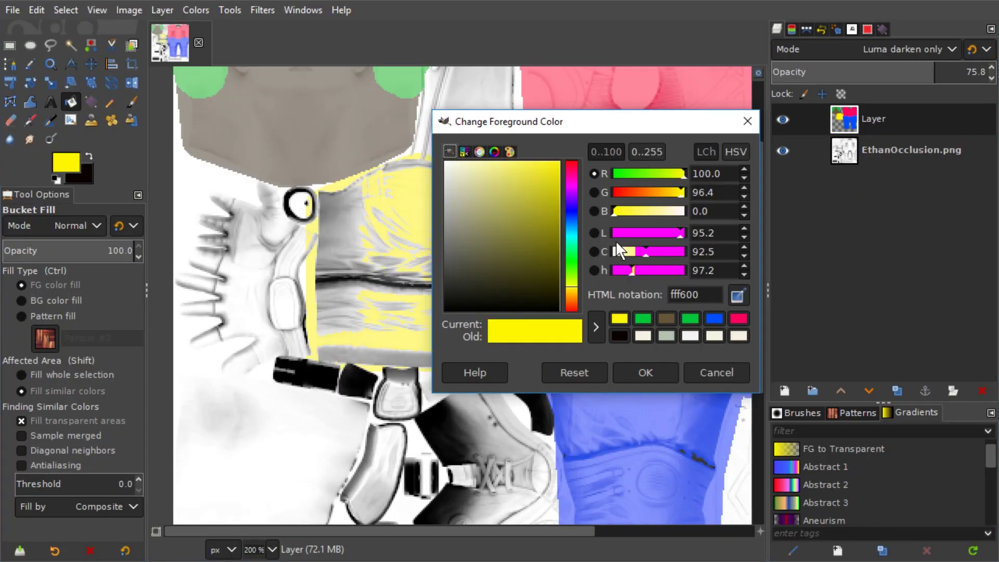
{"action": "left_click", "coordinate": [572, 177]}
{"action": "left_click", "coordinate": [647, 359]}
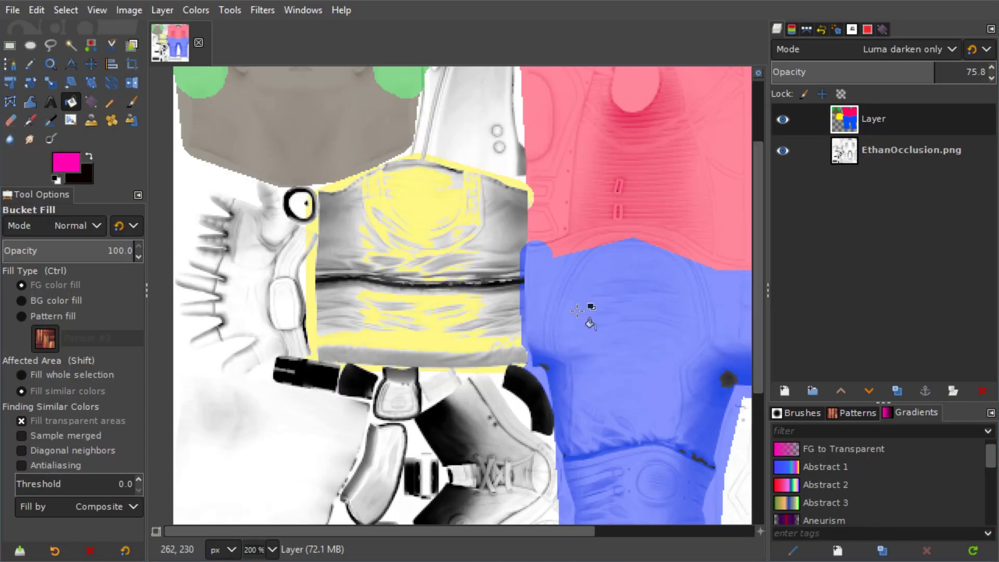
{"action": "left_click", "coordinate": [514, 238]}
{"action": "key", "text": "ctrl+e"}
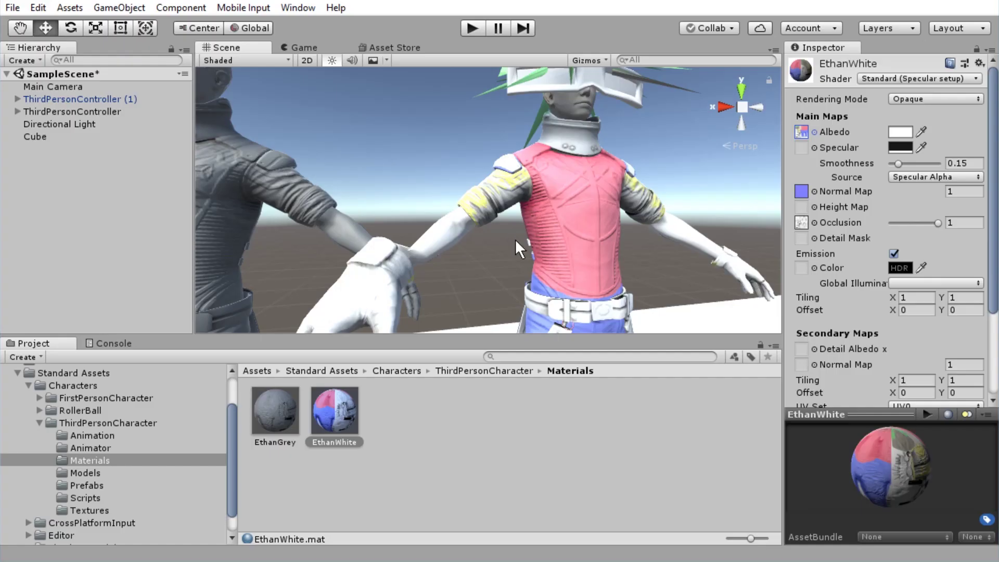
- Choose a deep purple foreground colour
{"action": "scroll", "coordinate": [513, 234], "scroll_direction": "up", "scroll_amount": 5}
{"action": "mouse_move", "coordinate": [528, 208]}
{"action": "left_mouse_down"}
{"action": "mouse_move", "coordinate": [546, 252]}
{"action": "mouse_move", "coordinate": [530, 246]}
{"action": "left_mouse_up"}
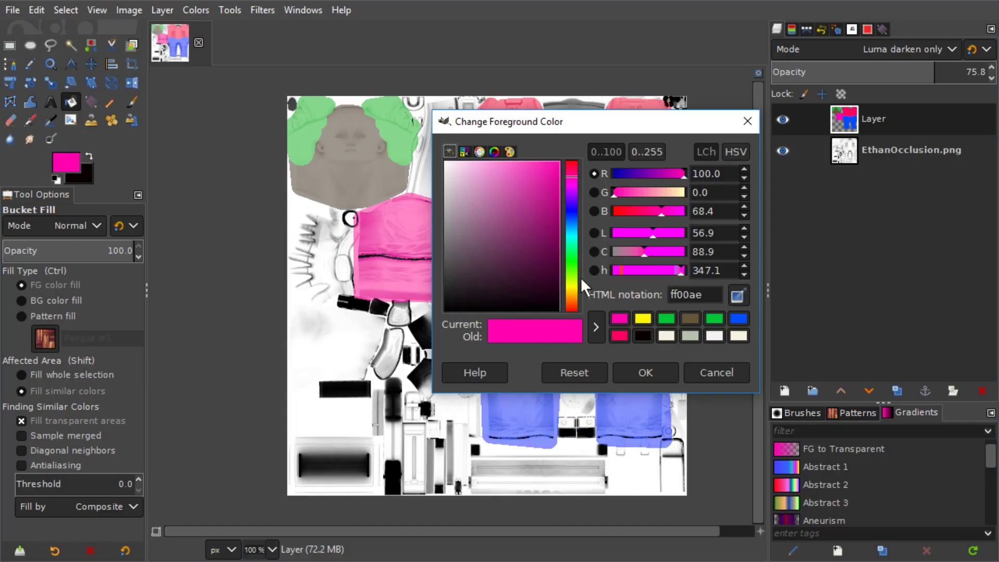
{"action": "left_click", "coordinate": [568, 196]}
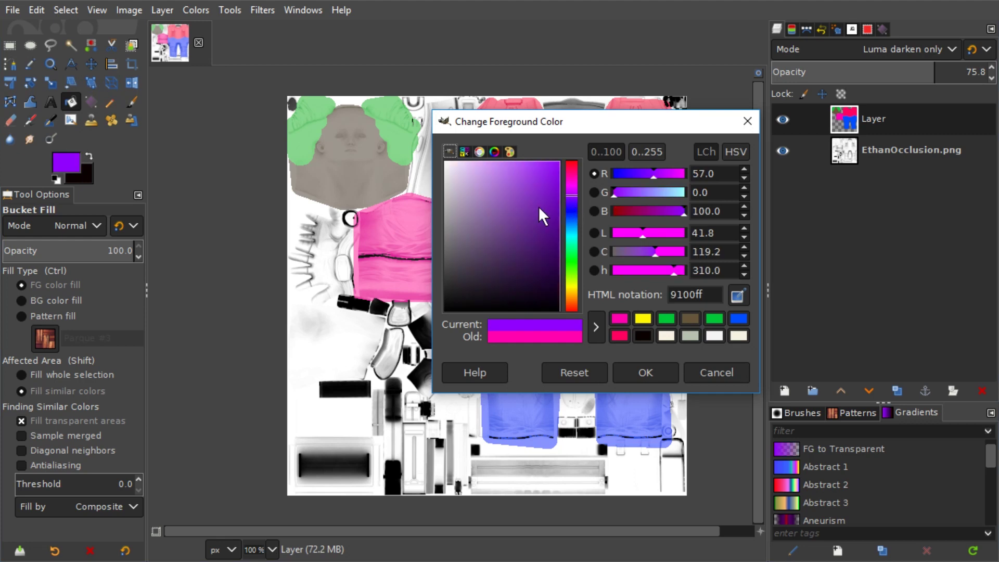
{"action": "left_click_drag", "start_coordinate": [539, 207], "coordinate": [558, 172]}
{"action": "left_click", "coordinate": [645, 370]}
- Outline both glove pieces with the Pencil and bucket-fill them purple
{"action": "key", "text": "n"}
{"action": "scroll", "coordinate": [333, 232], "scroll_direction": "up", "scroll_amount": 3}
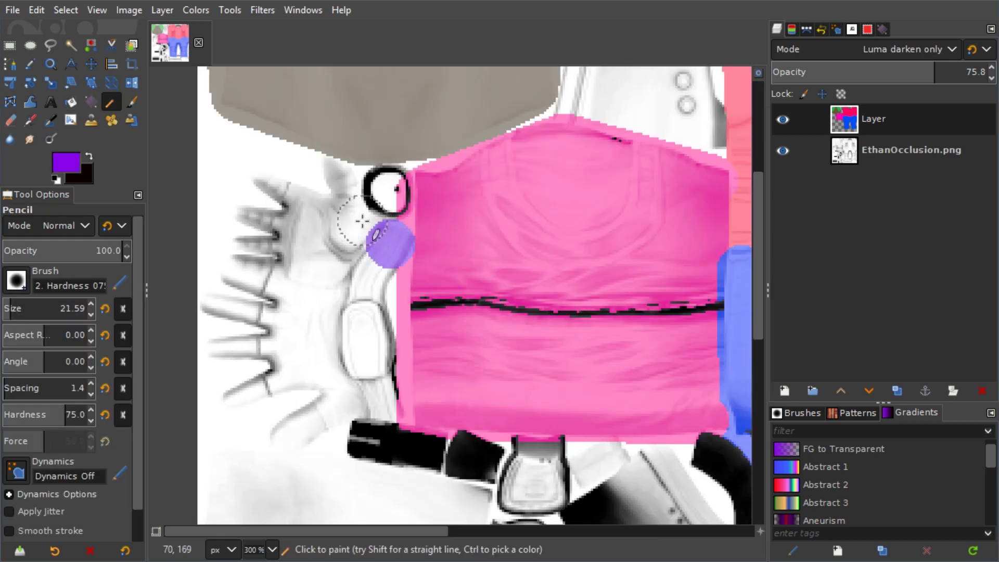
{"action": "mouse_move", "coordinate": [360, 221]}
{"action": "left_mouse_down"}
{"action": "mouse_move", "coordinate": [332, 169]}
{"action": "mouse_move", "coordinate": [335, 207]}
{"action": "left_mouse_up"}
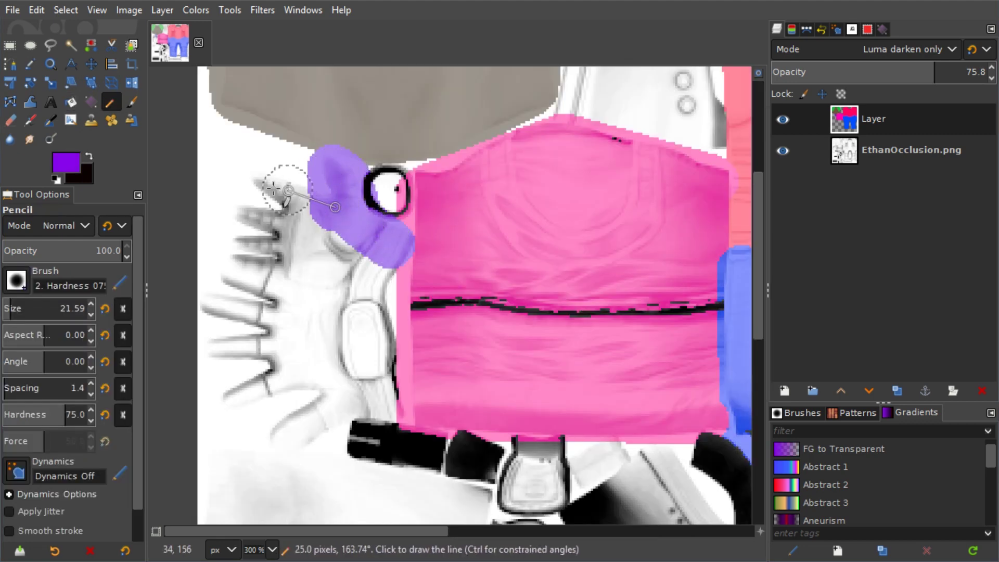
{"action": "mouse_move", "coordinate": [281, 191]}
{"action": "left_mouse_down"}
{"action": "mouse_move", "coordinate": [196, 334]}
{"action": "mouse_move", "coordinate": [222, 408]}
{"action": "mouse_move", "coordinate": [288, 443]}
{"action": "left_mouse_up"}
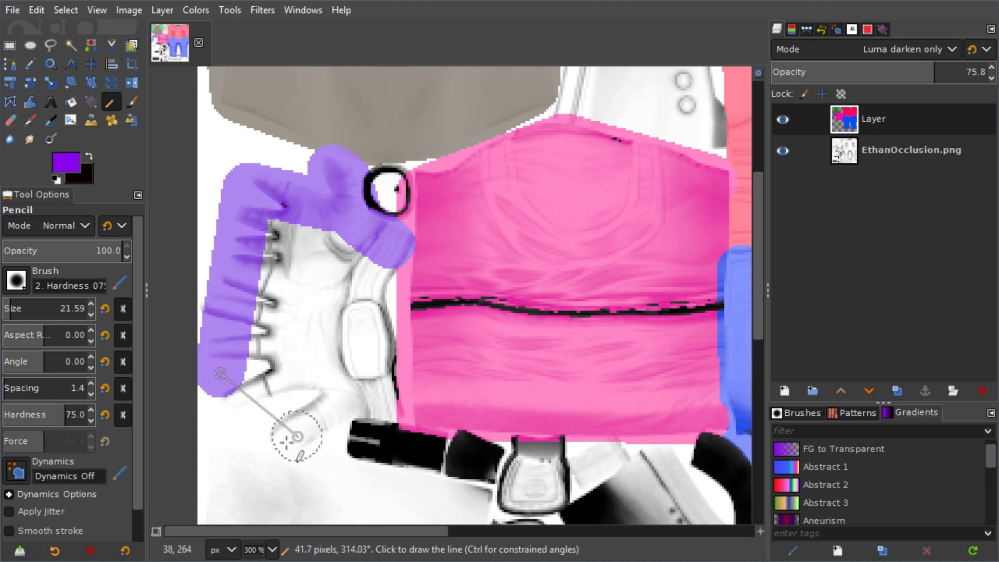
{"action": "left_click", "coordinate": [387, 410], "text": "shift"}
{"action": "key", "text": "shift+b"}
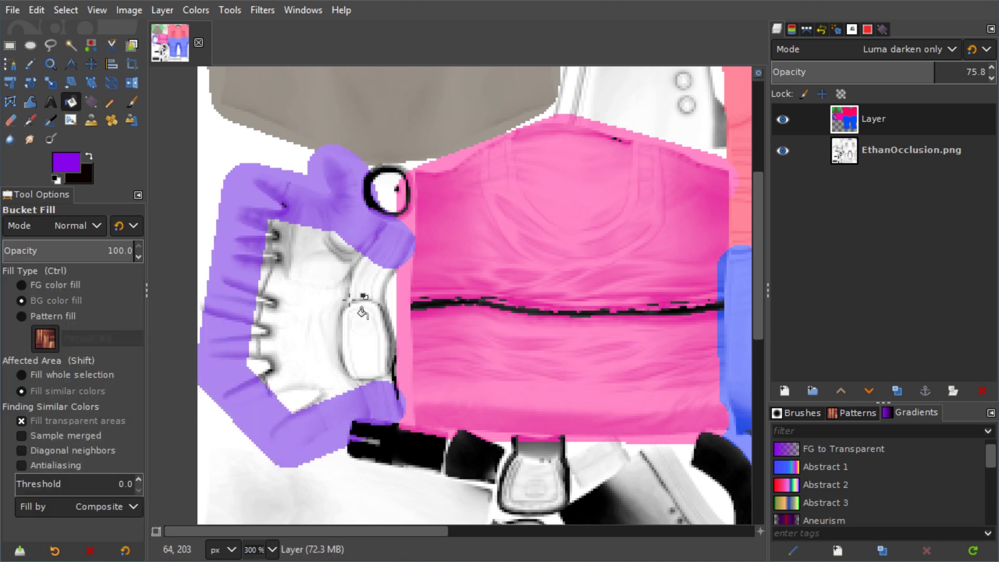
{"action": "left_click", "coordinate": [341, 283]}
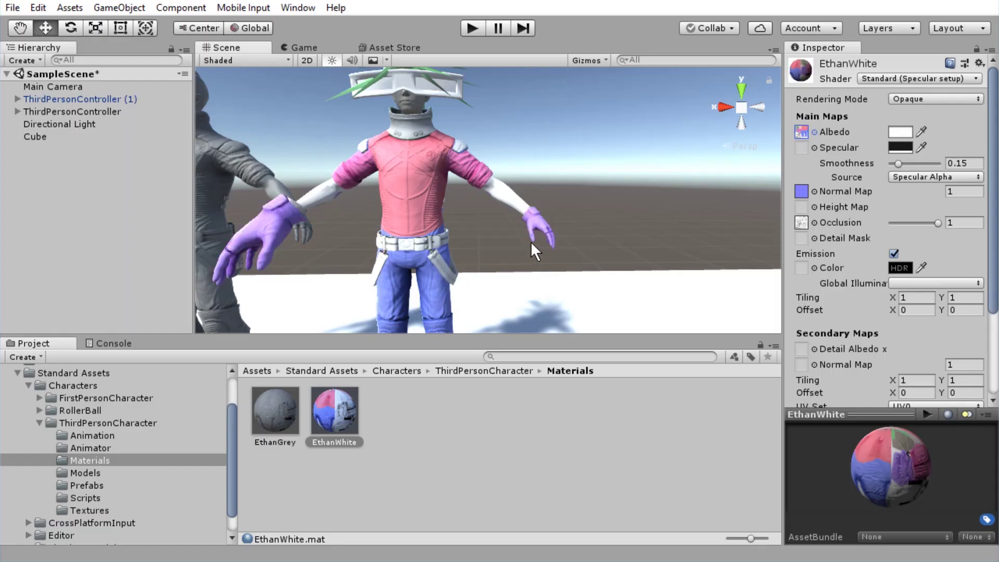
{"action": "mouse_move", "coordinate": [528, 248]}
{"action": "left_mouse_down"}
{"action": "mouse_move", "coordinate": [337, 237]}
{"action": "mouse_move", "coordinate": [535, 250]}
{"action": "mouse_move", "coordinate": [560, 256]}
{"action": "mouse_move", "coordinate": [562, 276]}
{"action": "left_mouse_up"}
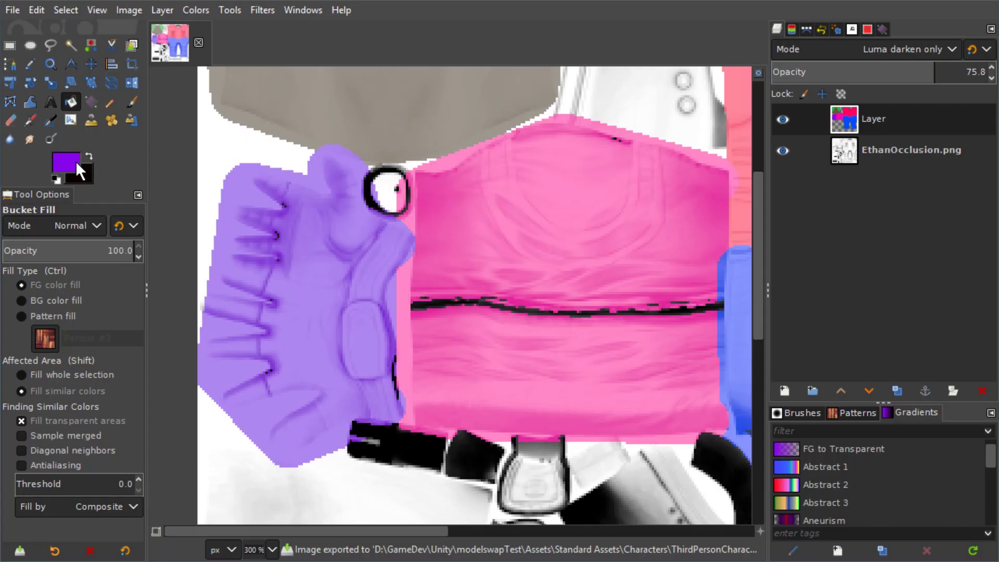
{"action": "left_click", "coordinate": [75, 161]}
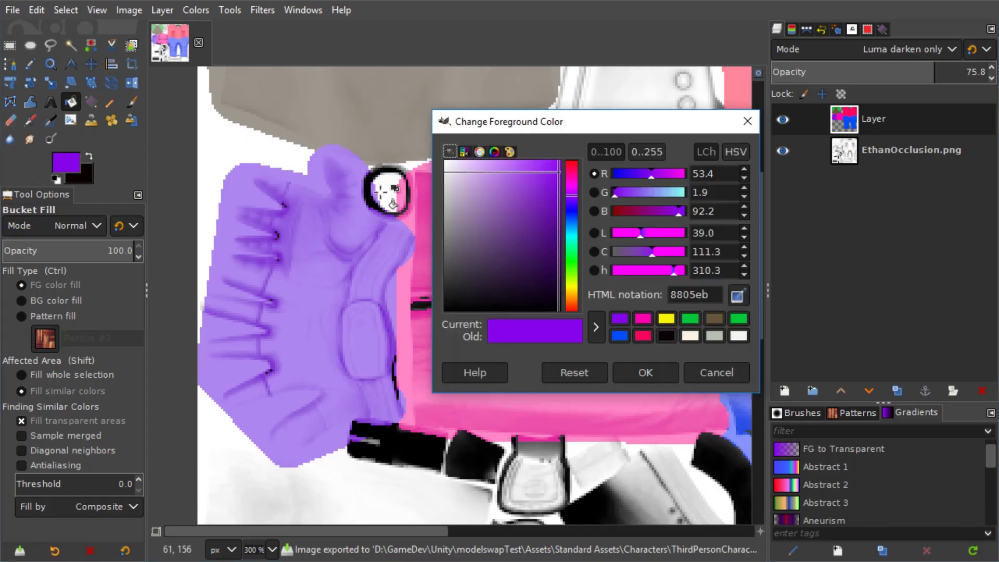
- Choose a teal foreground colour
{"action": "left_click", "coordinate": [571, 236]}
{"action": "left_click_drag", "start_coordinate": [567, 229], "coordinate": [619, 209]}
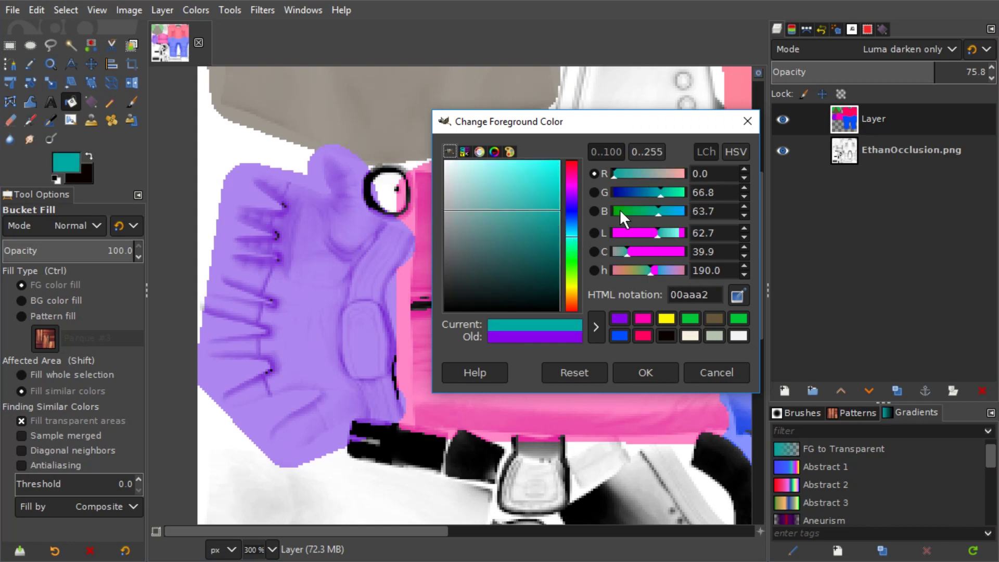
{"action": "left_click", "coordinate": [651, 365]}
{"action": "right_click", "coordinate": [458, 226]}
{"action": "scroll", "coordinate": [525, 182], "scroll_direction": "right", "scroll_amount": 5}
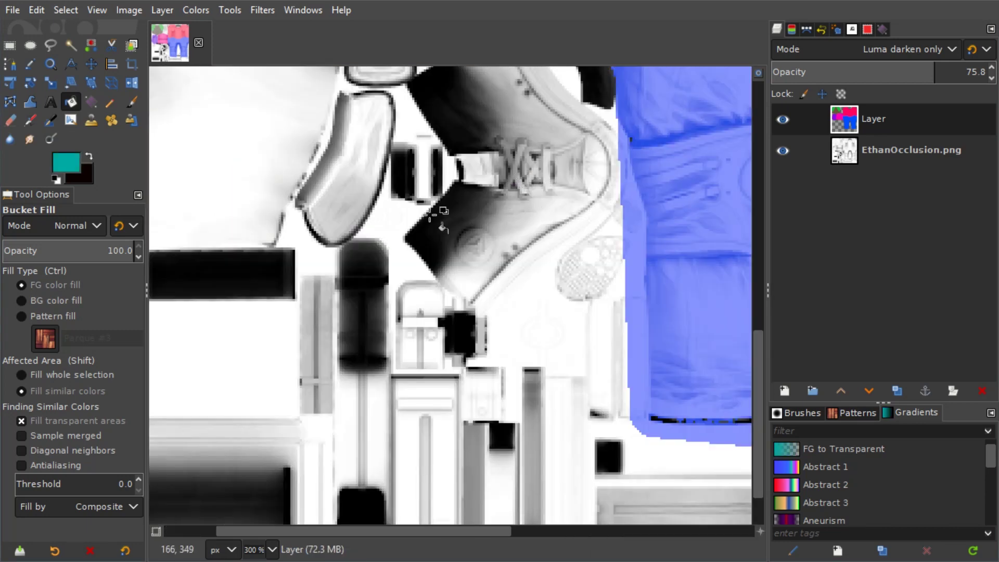
- Outline the shoe piece in teal with the Pencil and bucket-fill its interior
{"action": "key", "text": "n"}
{"action": "left_click", "coordinate": [468, 292], "text": "shift"}
{"action": "scroll", "coordinate": [468, 291], "scroll_direction": "up", "scroll_amount": 3}
{"action": "left_click", "coordinate": [541, 172], "text": "shift"}
{"action": "left_click", "coordinate": [364, 130], "text": "shift"}
{"action": "key", "text": "shift+b"}
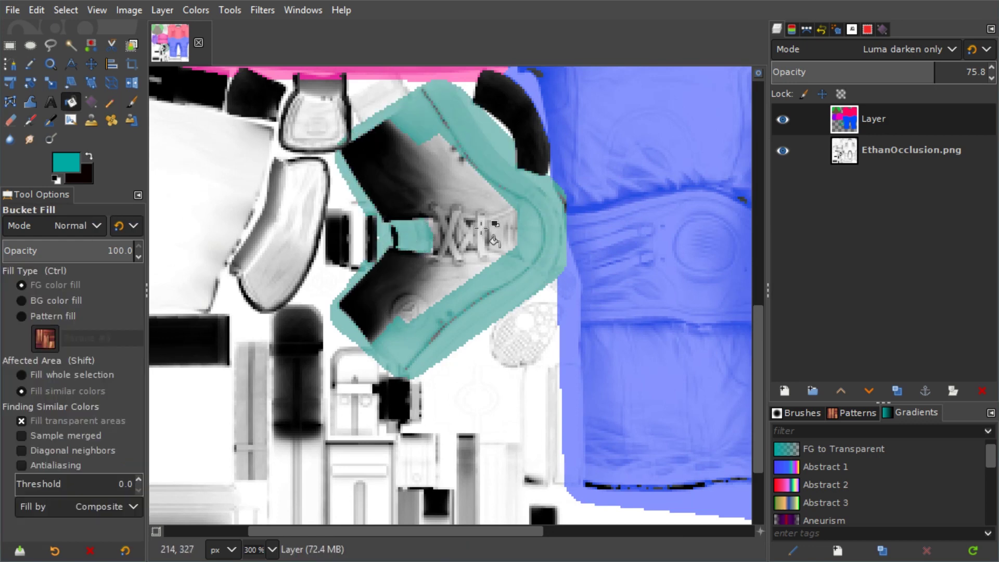
{"action": "left_click", "coordinate": [476, 233]}
{"action": "scroll", "coordinate": [475, 234], "scroll_direction": "down", "scroll_amount": 1}
{"action": "scroll", "coordinate": [468, 239], "scroll_direction": "down", "scroll_amount": 1}
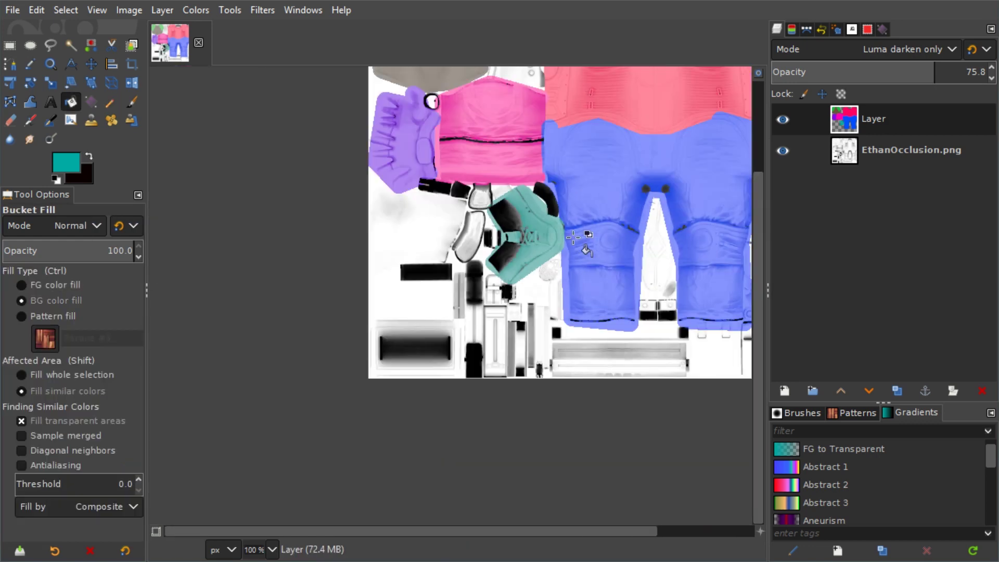
{"action": "scroll", "coordinate": [447, 255], "scroll_direction": "down", "scroll_amount": 1}
- Pick a soft greyish blue foreground colour on the hue wheel
{"action": "left_click", "coordinate": [71, 170]}
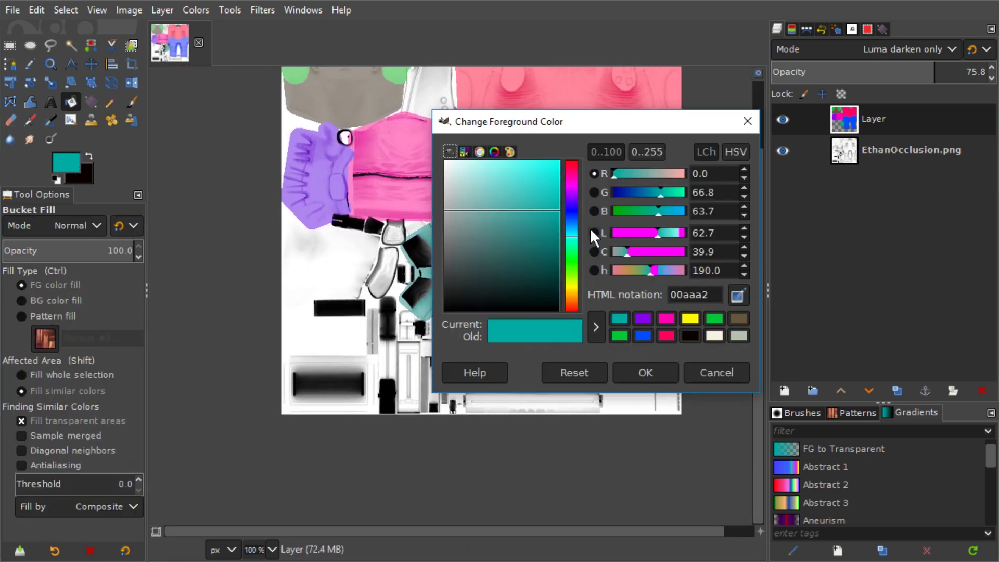
{"action": "left_click_drag", "start_coordinate": [582, 208], "coordinate": [575, 311]}
{"action": "left_click", "coordinate": [494, 152]}
{"action": "left_click_drag", "start_coordinate": [502, 200], "coordinate": [513, 226]}
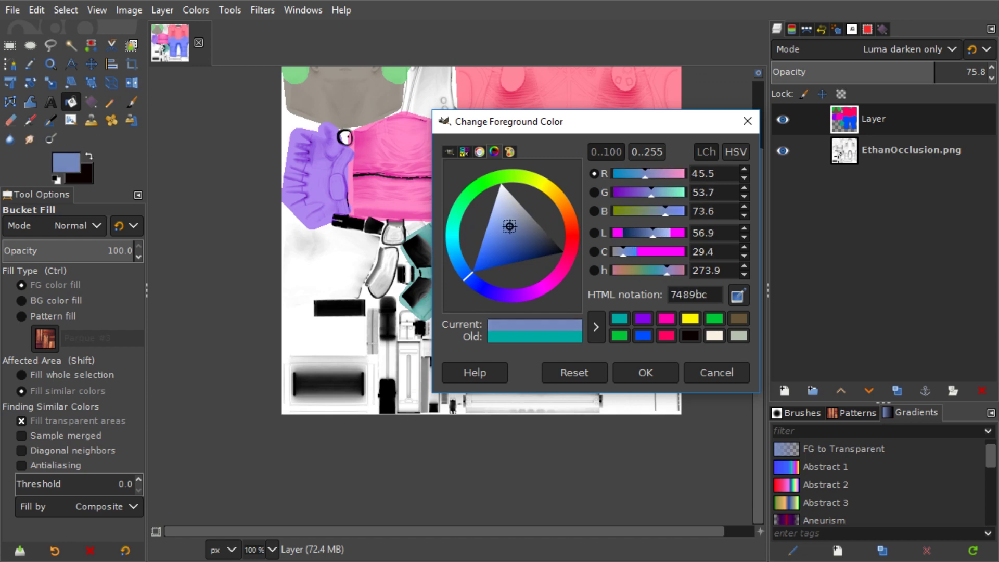
{"action": "left_click", "coordinate": [644, 372]}
- Fill the white areas greyish blue, export over the original, and view it in Unity
{"action": "left_click", "coordinate": [345, 119]}
{"action": "scroll", "coordinate": [345, 119], "scroll_direction": "up", "scroll_amount": 4, "text": "ctrl"}
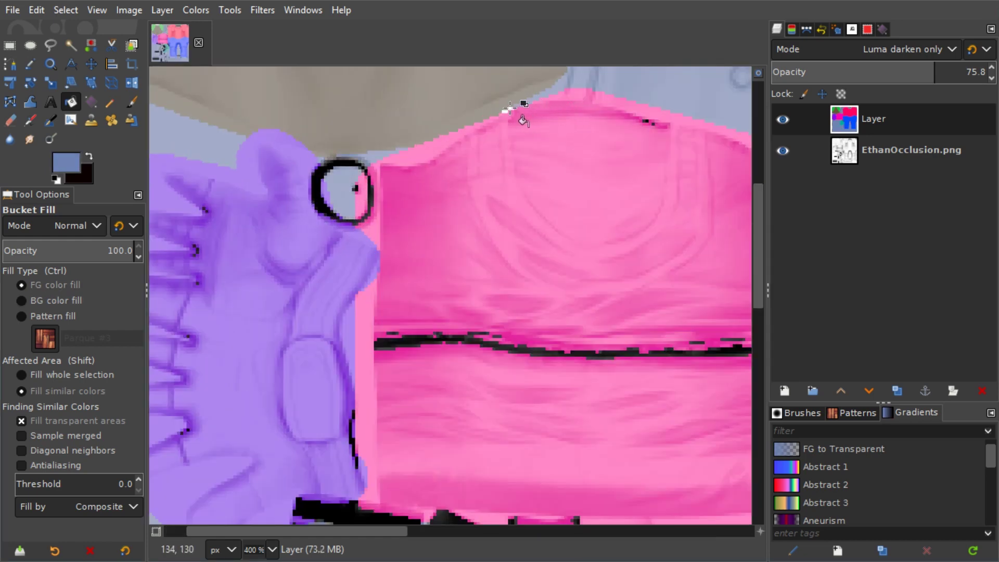
{"action": "scroll", "coordinate": [508, 108], "scroll_direction": "down", "scroll_amount": 4, "text": "ctrl"}
{"action": "key", "text": "ctrl+e"}
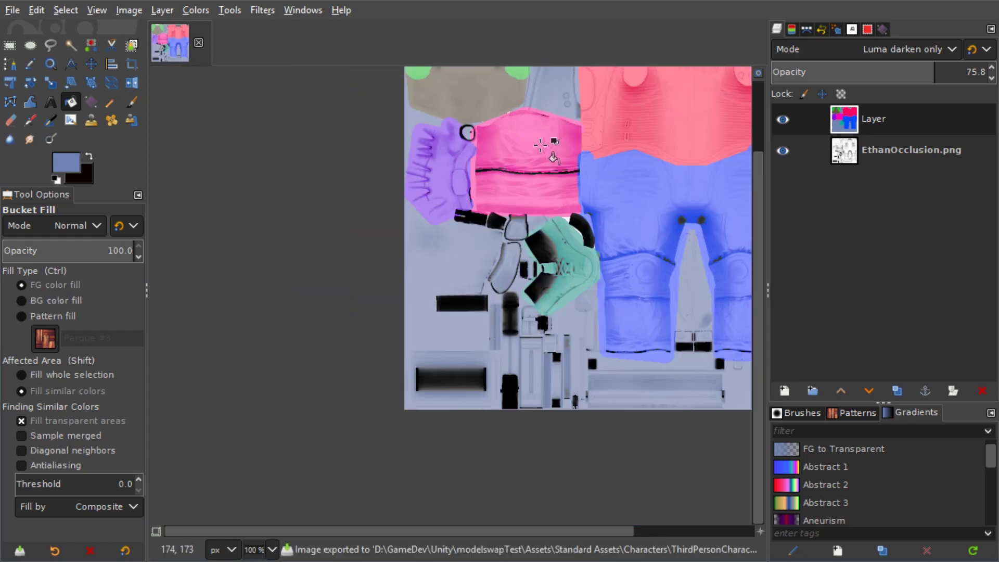
{"action": "key", "text": "alt+Tab"}
{"action": "mouse_move", "coordinate": [575, 216]}
{"action": "left_mouse_down"}
{"action": "mouse_move", "coordinate": [554, 125]}
{"action": "mouse_move", "coordinate": [726, 146]}
{"action": "mouse_move", "coordinate": [596, 198]}
{"action": "mouse_move", "coordinate": [617, 66]}
{"action": "left_mouse_up"}
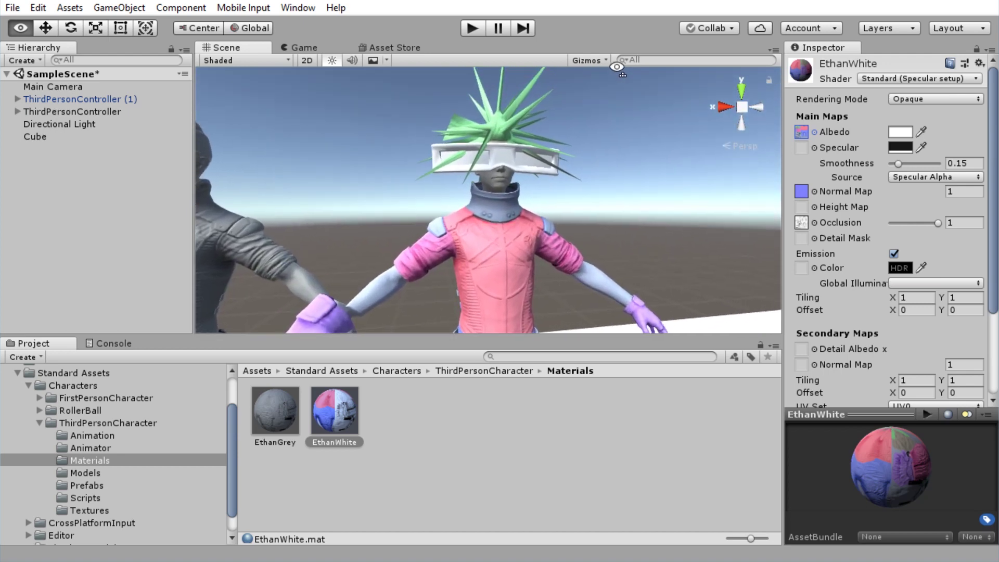
{"action": "scroll", "coordinate": [616, 67], "scroll_direction": "down", "scroll_amount": 5}
{"action": "scroll", "coordinate": [597, 116], "scroll_direction": "up", "scroll_amount": 8}
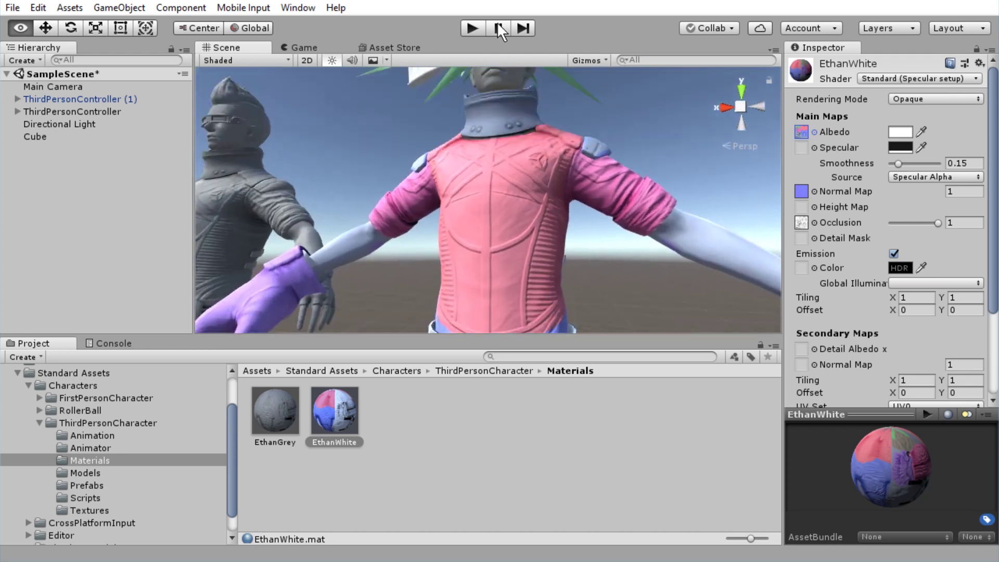
{"action": "mouse_move", "coordinate": [499, 31]}
{"action": "left_mouse_down", "text": "alt"}
{"action": "mouse_move", "coordinate": [576, 129]}
{"action": "mouse_move", "coordinate": [491, 198]}
{"action": "mouse_move", "coordinate": [462, 160]}
{"action": "left_mouse_up", "text": "alt"}
- Shrink the brush and sample white from the EthanOcclusion.png layer
{"action": "scroll", "coordinate": [491, 198], "scroll_direction": "up", "scroll_amount": 5}
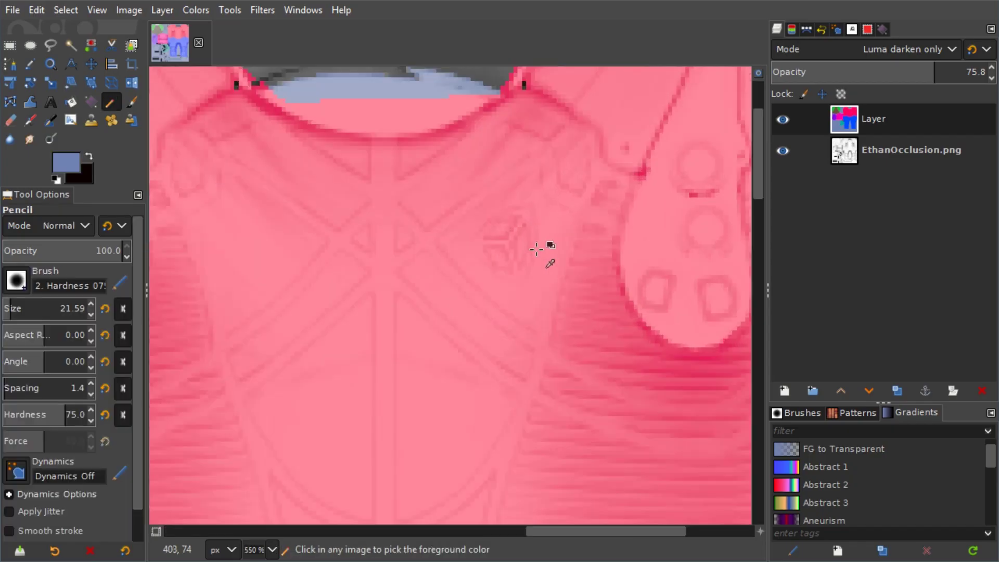
{"action": "scroll", "coordinate": [536, 249], "scroll_direction": "up", "scroll_amount": 2}
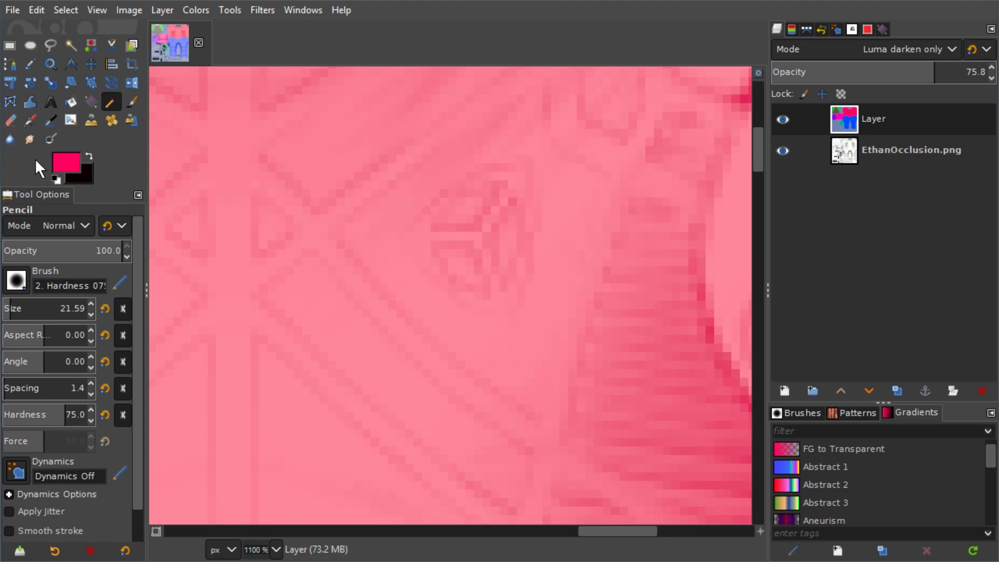
{"action": "key", "text": "bracketleft"}
{"action": "key", "text": "bracketleft"}
{"action": "key", "text": "bracketleft"}
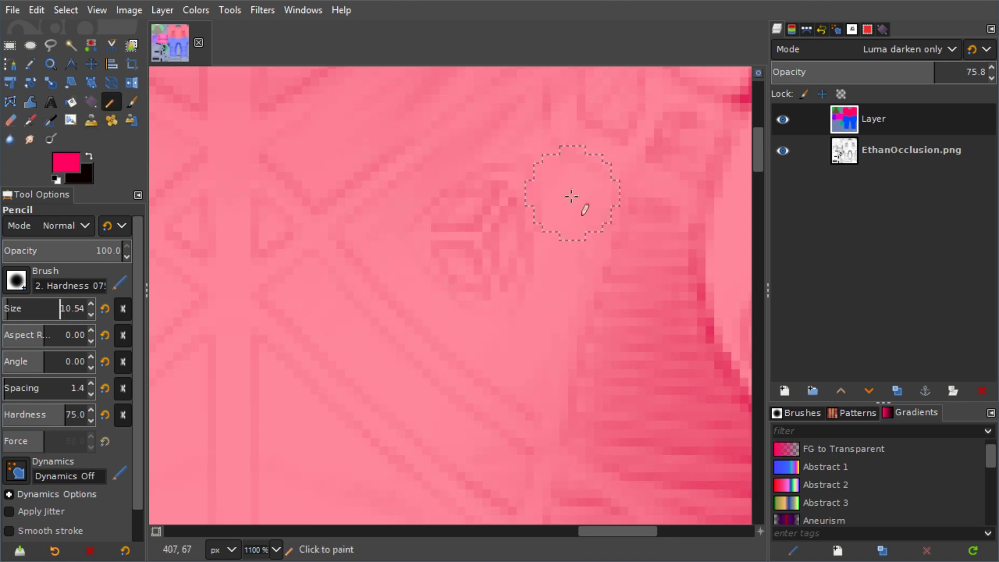
{"action": "key", "text": "ctrl"}
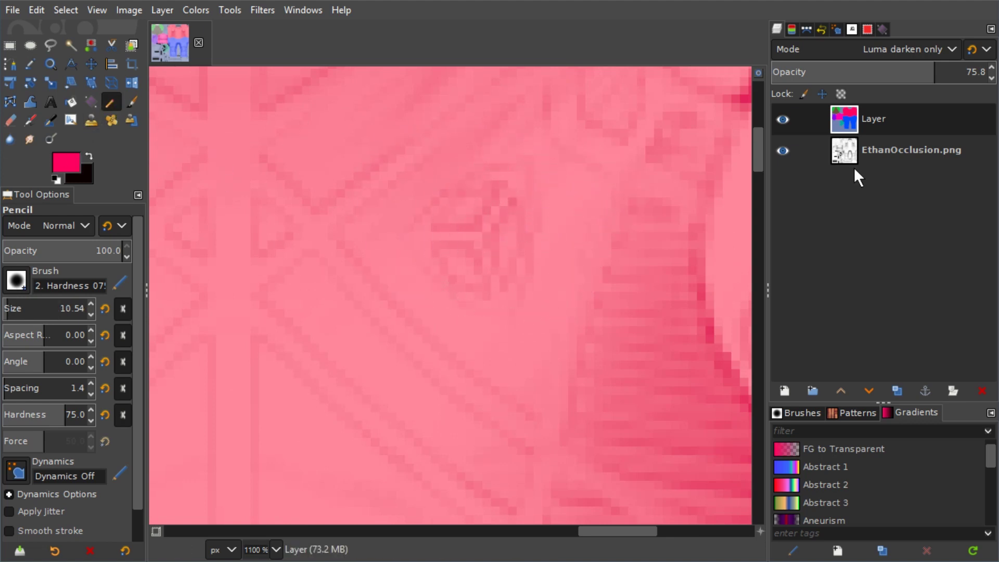
{"action": "left_click", "coordinate": [884, 155]}
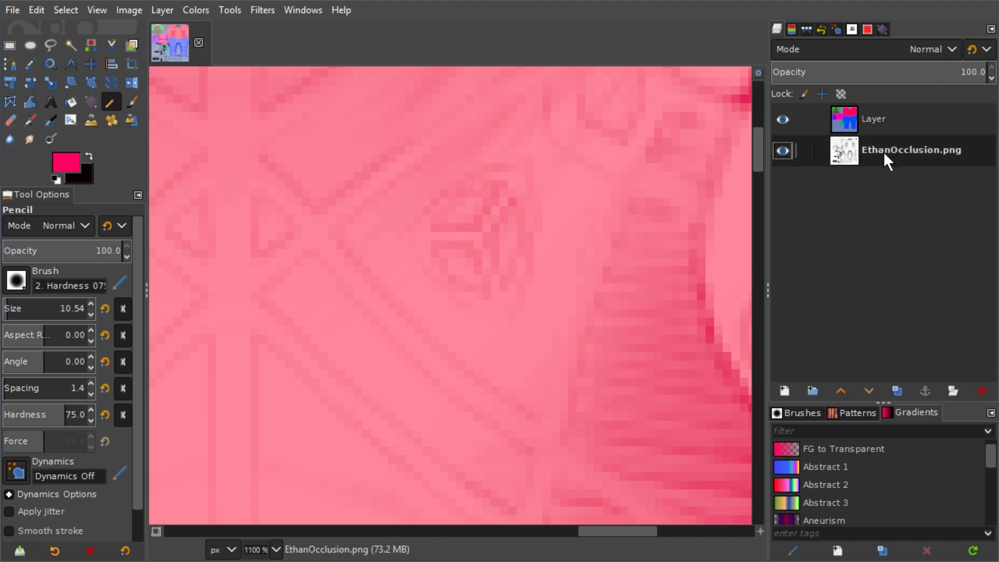
{"action": "left_click", "coordinate": [561, 198], "text": "ctrl"}
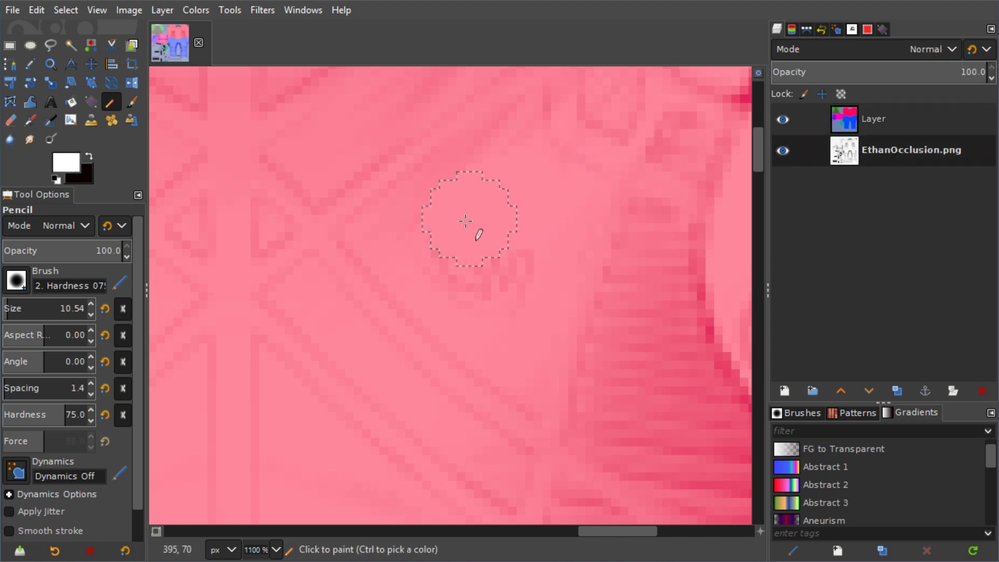
- Re-export the texture, then open EthanOcclusion.png in GIMP as a new image
{"action": "key", "text": "ctrl+e"}
{"action": "key", "text": "alt+Tab"}
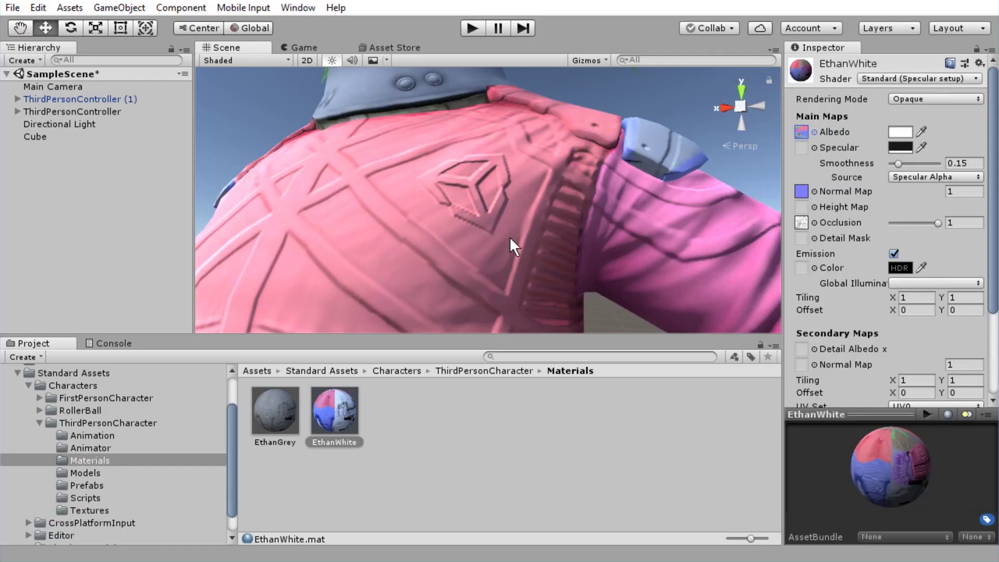
{"action": "key", "text": "alt+Tab"}
{"action": "key", "text": "alt+Tab"}
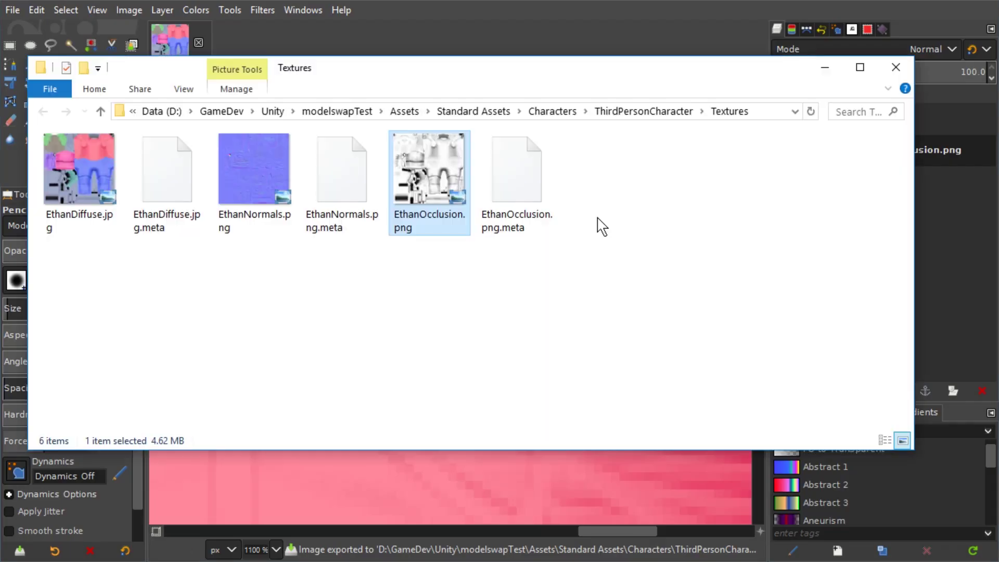
{"action": "left_click_drag", "start_coordinate": [414, 186], "coordinate": [34, 46]}
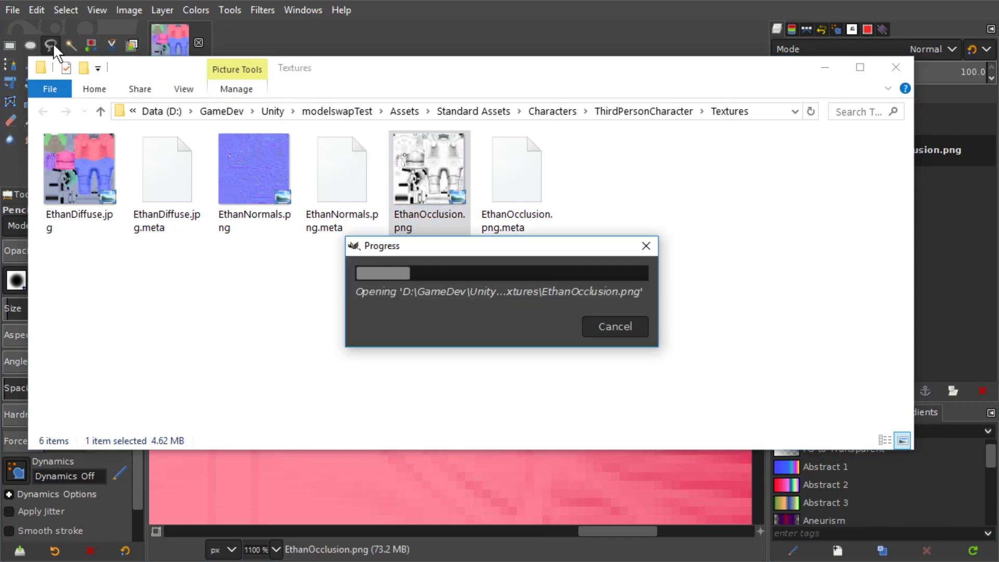
- Zoom into the chest and paint white over the cube's upper edge and vertical line
{"action": "scroll", "coordinate": [482, 187], "scroll_direction": "up", "scroll_amount": 1}
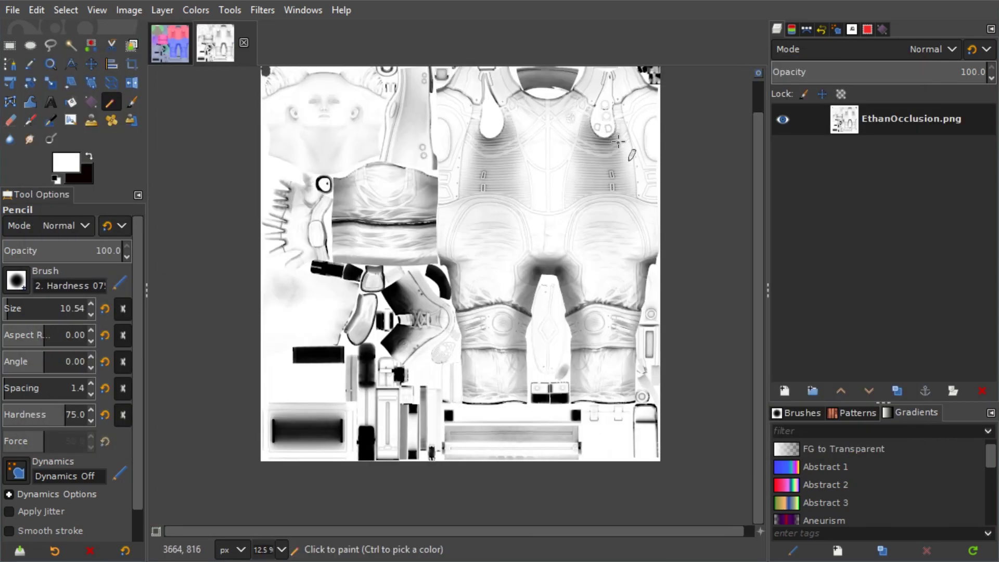
{"action": "scroll", "coordinate": [499, 182], "scroll_direction": "up", "scroll_amount": 1}
{"action": "scroll", "coordinate": [515, 179], "scroll_direction": "up", "scroll_amount": 1}
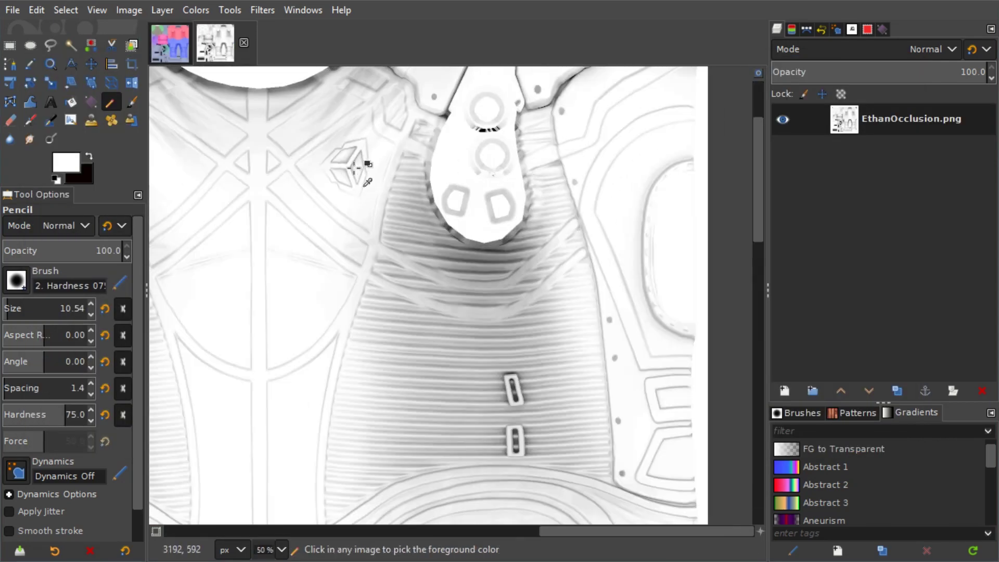
{"action": "scroll", "coordinate": [351, 159], "scroll_direction": "up", "scroll_amount": 4}
{"action": "scroll", "coordinate": [364, 146], "scroll_direction": "up", "scroll_amount": 1}
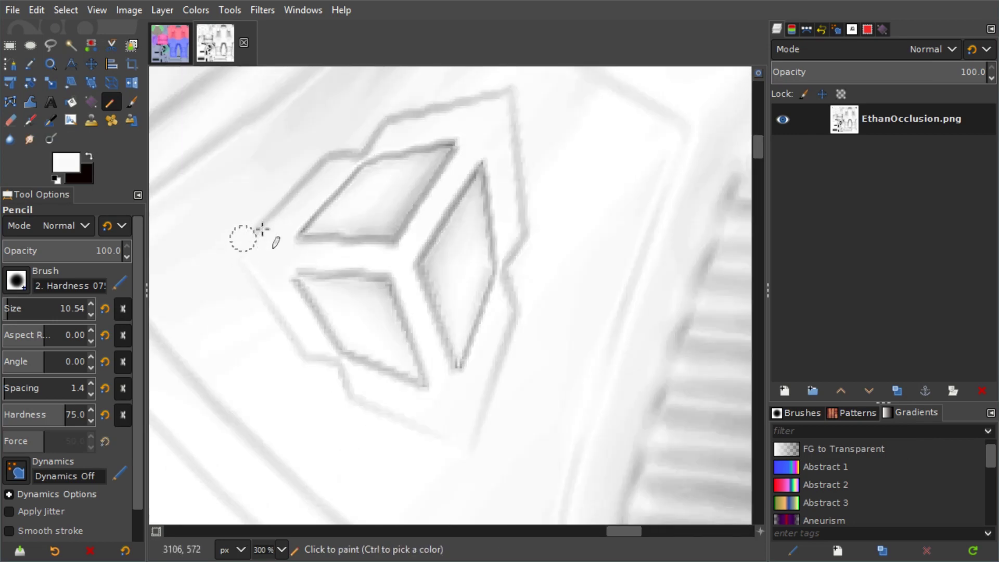
{"action": "key", "text": "s"}
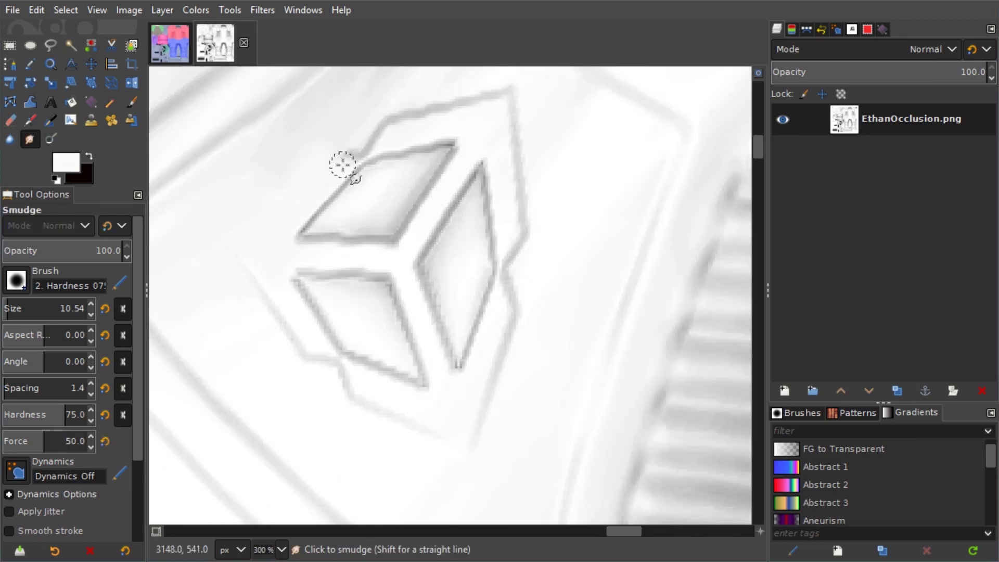
{"action": "key", "text": "n"}
{"action": "left_click_drag", "start_coordinate": [340, 165], "coordinate": [433, 118]}
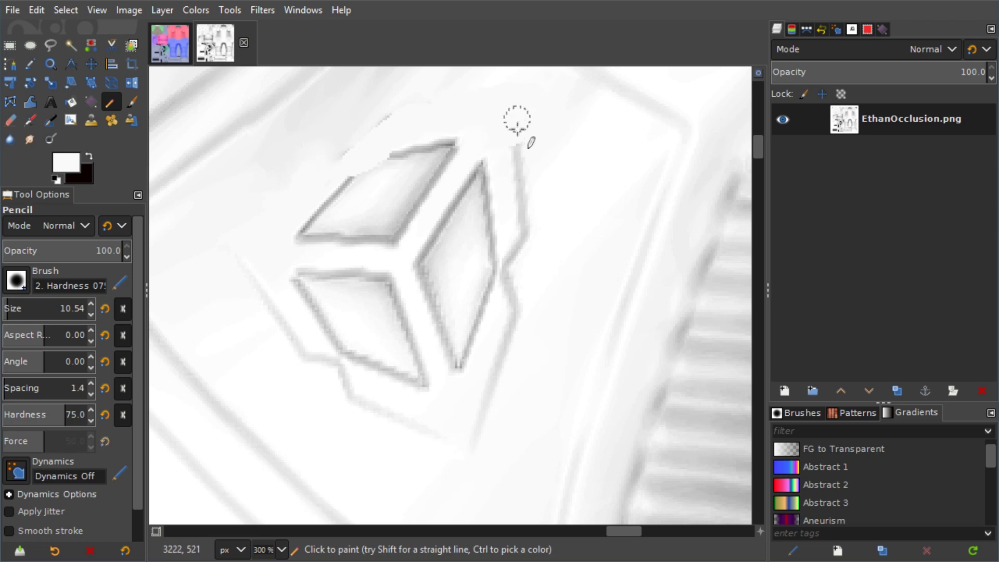
{"action": "left_click_drag", "start_coordinate": [521, 156], "coordinate": [510, 295]}
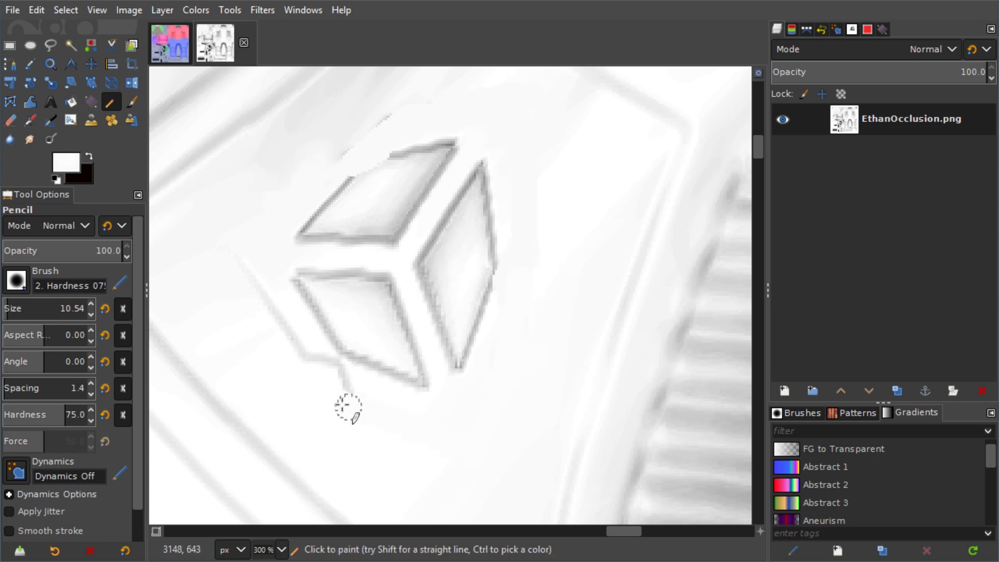
- Paint out the cube's remaining lower faces, diamond outline and slanted block in white
{"action": "left_click_drag", "start_coordinate": [343, 405], "coordinate": [259, 296]}
{"action": "mouse_move", "coordinate": [325, 327]}
{"action": "left_mouse_down"}
{"action": "mouse_move", "coordinate": [333, 341]}
{"action": "mouse_move", "coordinate": [394, 321]}
{"action": "left_mouse_up"}
{"action": "mouse_move", "coordinate": [416, 369]}
{"action": "left_mouse_down"}
{"action": "mouse_move", "coordinate": [473, 312]}
{"action": "mouse_move", "coordinate": [475, 189]}
{"action": "mouse_move", "coordinate": [434, 286]}
{"action": "left_mouse_up"}
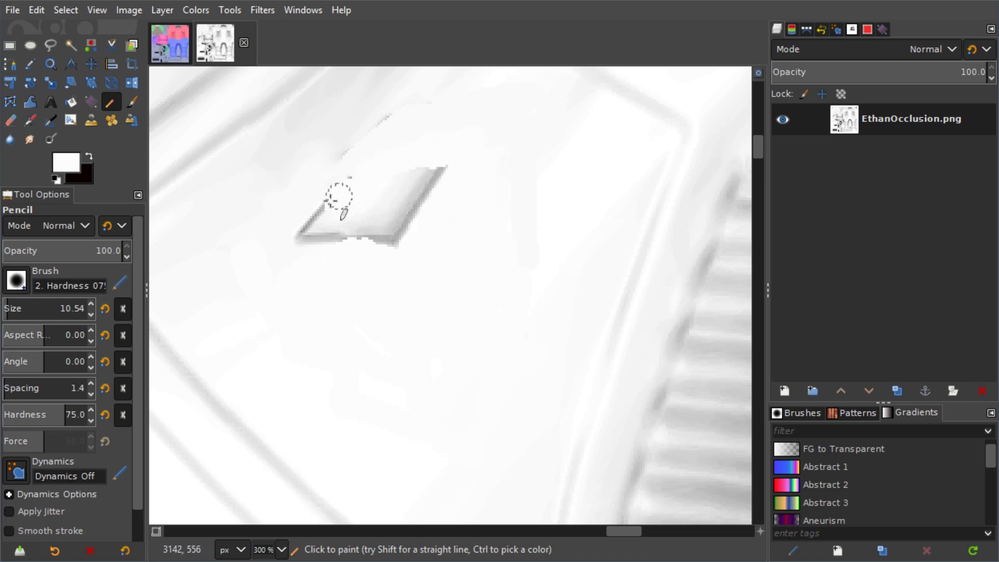
{"action": "mouse_move", "coordinate": [311, 234]}
{"action": "left_mouse_down"}
{"action": "mouse_move", "coordinate": [403, 229]}
{"action": "mouse_move", "coordinate": [451, 185]}
{"action": "left_mouse_up"}
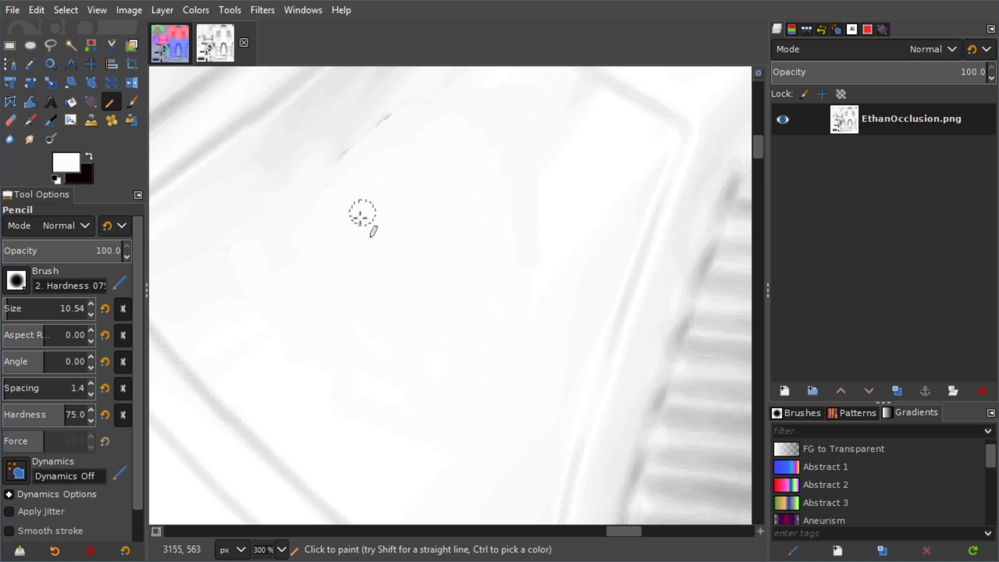
- Export the occlusion map, replacing the existing EthanOcclusion.png
{"action": "key", "text": "s"}
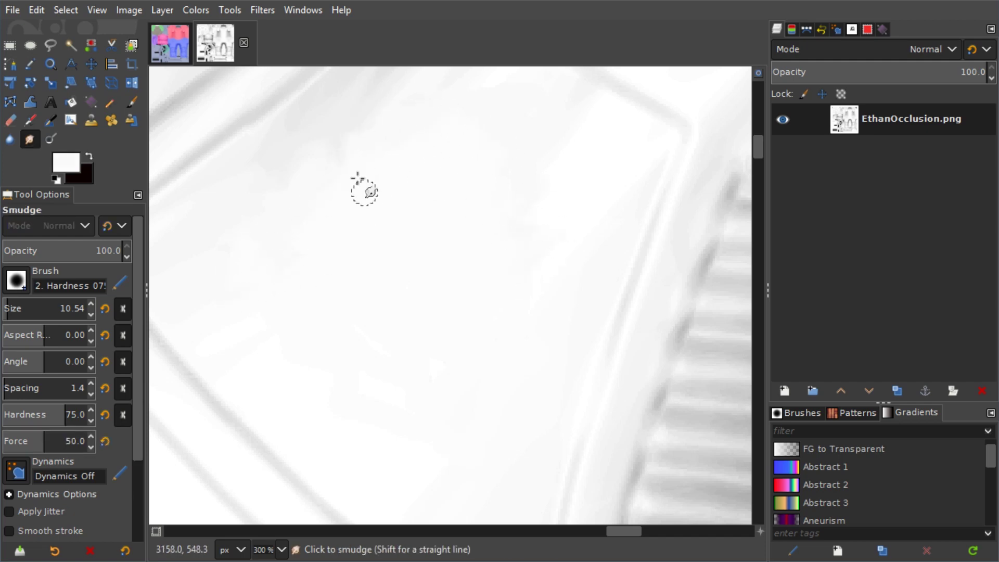
{"action": "scroll", "coordinate": [332, 187], "scroll_direction": "down", "scroll_amount": 2, "text": "ctrl"}
{"action": "scroll", "coordinate": [368, 212], "scroll_direction": "down", "scroll_amount": 2, "text": "ctrl"}
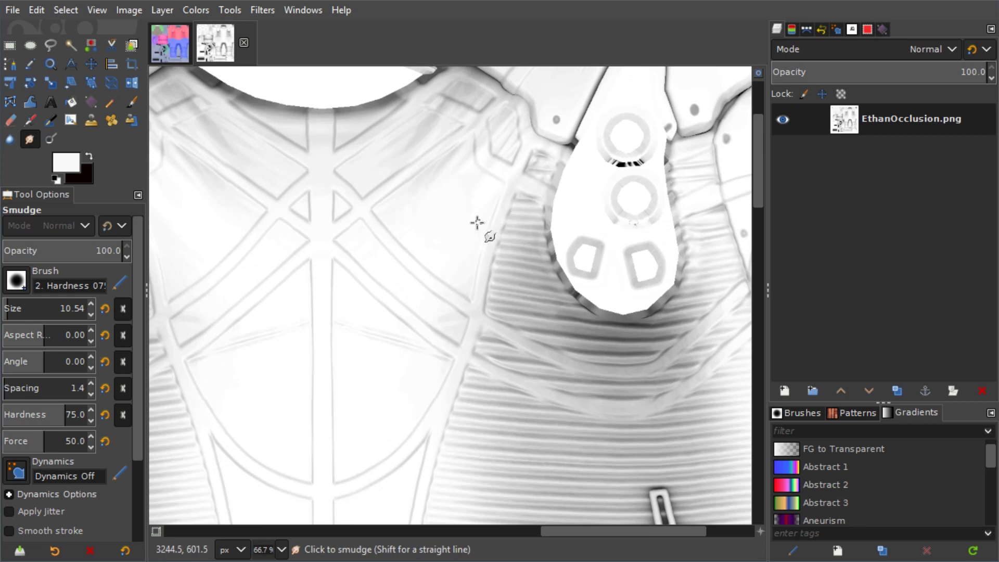
{"action": "key", "text": "ctrl+shift+e"}
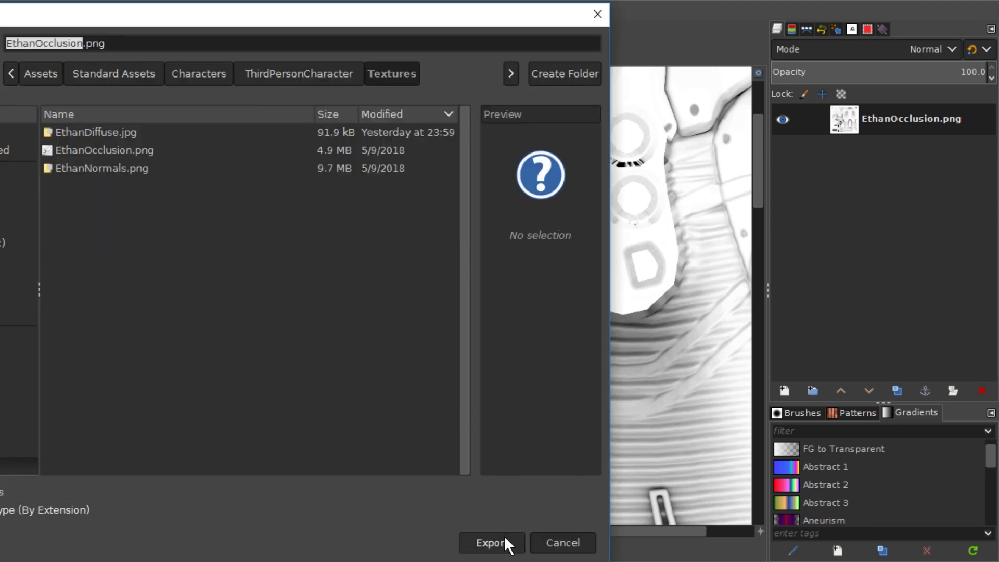
{"action": "left_click", "coordinate": [504, 537]}
{"action": "left_click", "coordinate": [317, 357]}
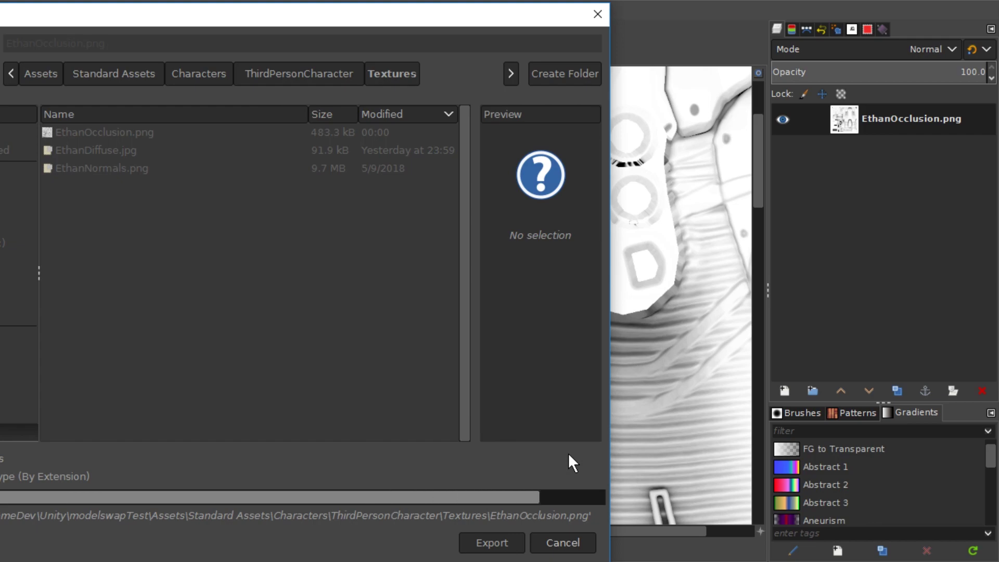
- Refresh Unity's project assets to reload the edited texture
{"action": "key", "text": "alt+Tab"}
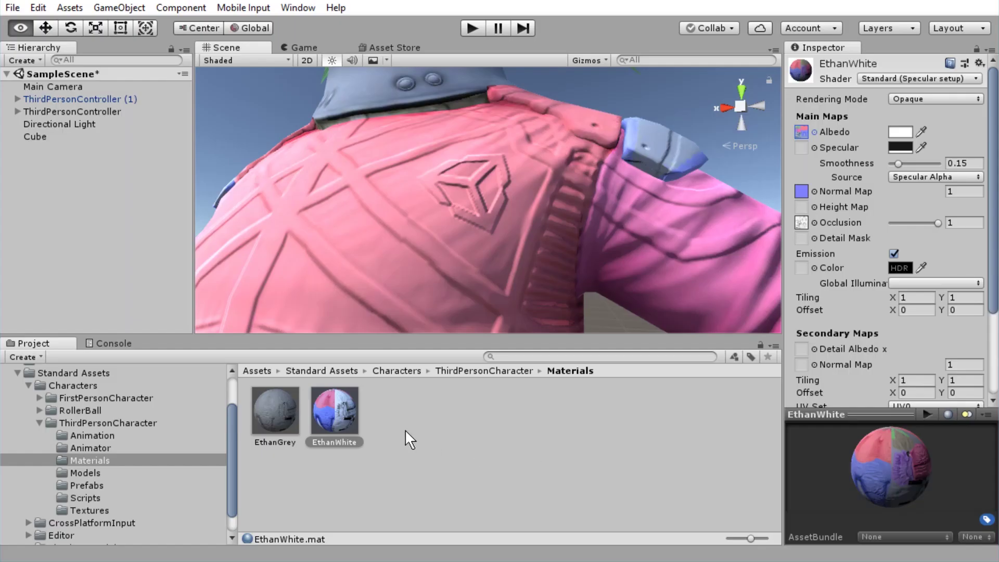
{"action": "left_click", "coordinate": [404, 435]}
{"action": "right_click", "coordinate": [405, 432]}
{"action": "left_click", "coordinate": [457, 310]}
- Drag EthanNormals.png from the Textures folder into GIMP
{"action": "key", "text": "alt+Tab"}
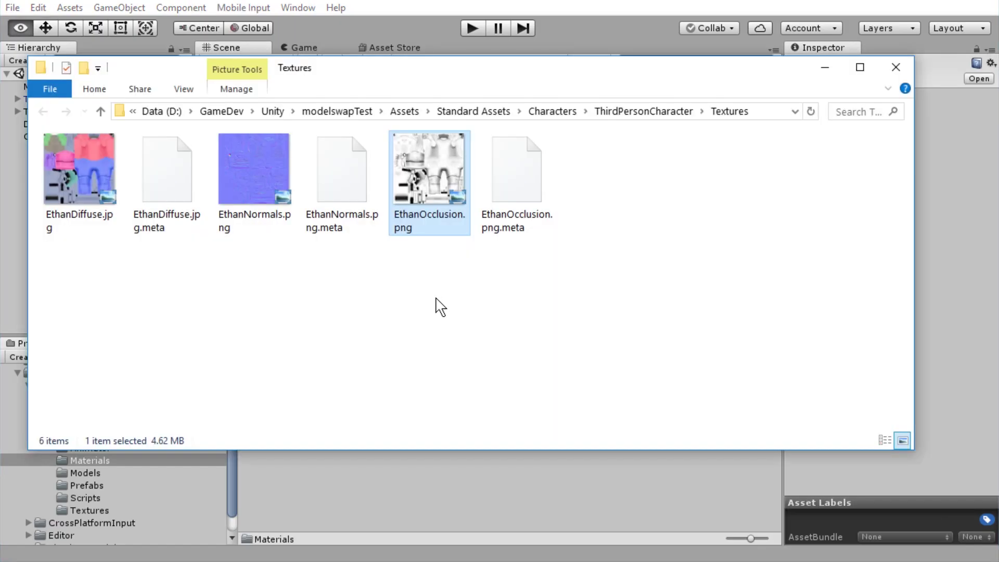
{"action": "left_click", "coordinate": [271, 158]}
{"action": "mouse_move", "coordinate": [270, 158]}
{"action": "left_mouse_down"}
{"action": "mouse_move", "coordinate": [314, 238]}
{"action": "mouse_move", "coordinate": [89, 112]}
{"action": "left_mouse_up"}
- Clone plain background over the cube logo with a roughly 48 px brush
{"action": "scroll", "coordinate": [475, 324], "scroll_direction": "up", "scroll_amount": 1, "text": "ctrl"}
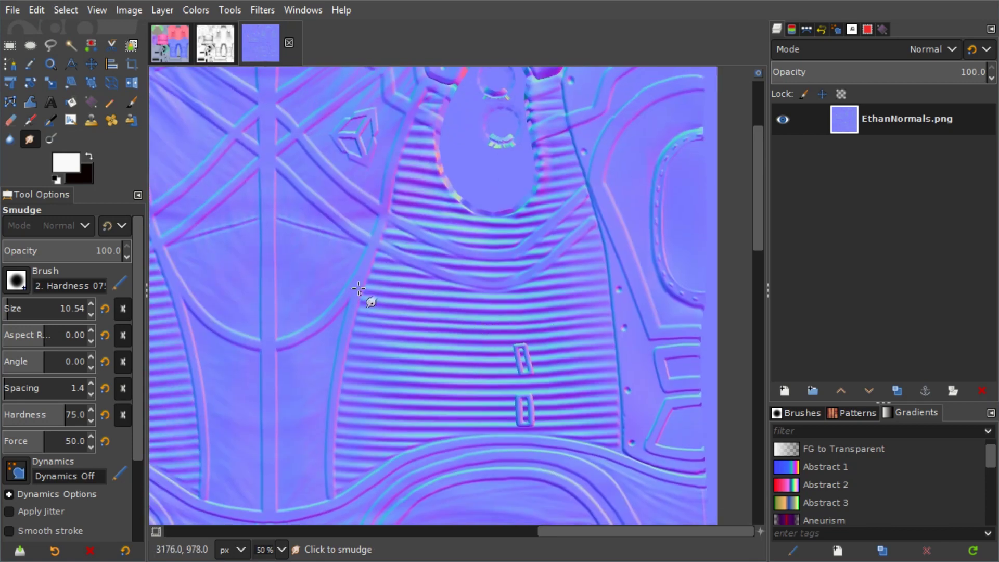
{"action": "scroll", "coordinate": [535, 205], "scroll_direction": "up", "scroll_amount": 2, "text": "ctrl"}
{"action": "scroll", "coordinate": [522, 166], "scroll_direction": "up", "scroll_amount": 1, "text": "ctrl"}
{"action": "scroll", "coordinate": [522, 203], "scroll_direction": "up", "scroll_amount": 2}
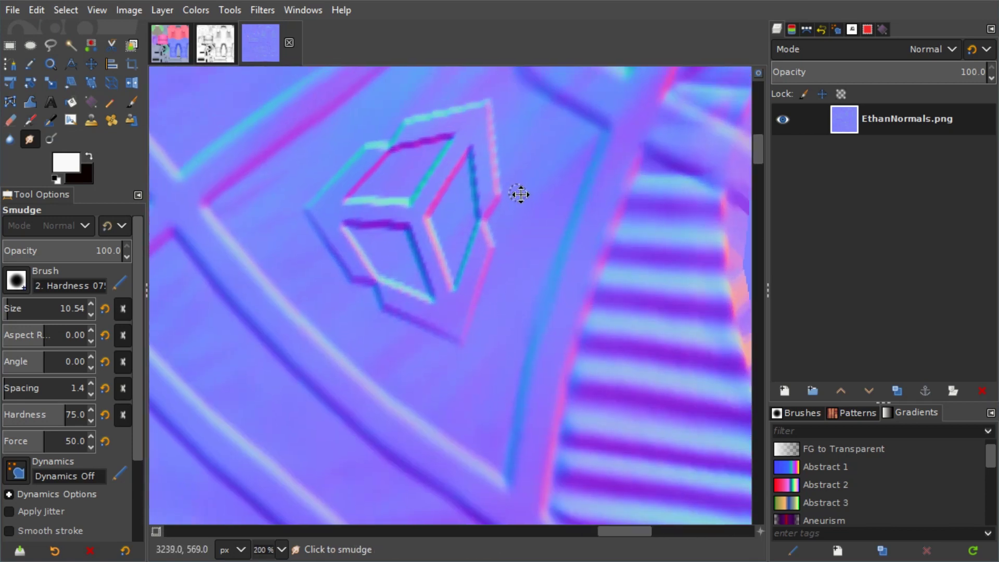
{"action": "key", "text": "n"}
{"action": "key", "text": "c"}
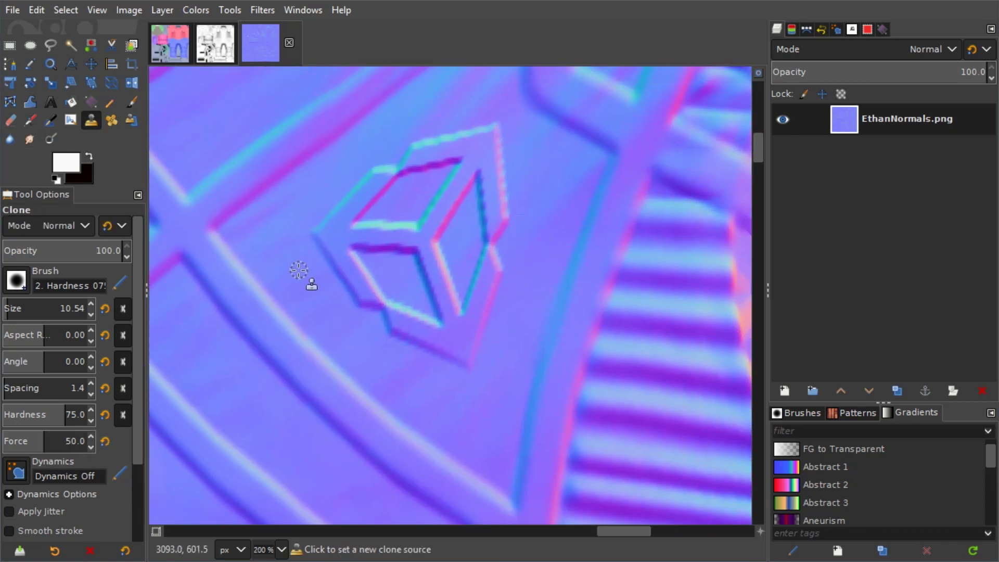
{"action": "left_click", "coordinate": [297, 270], "text": "ctrl"}
{"action": "key", "text": "bracketright"}
{"action": "key", "text": "bracketright"}
{"action": "key", "text": "bracketright"}
{"action": "left_click_drag", "start_coordinate": [447, 166], "coordinate": [367, 281]}
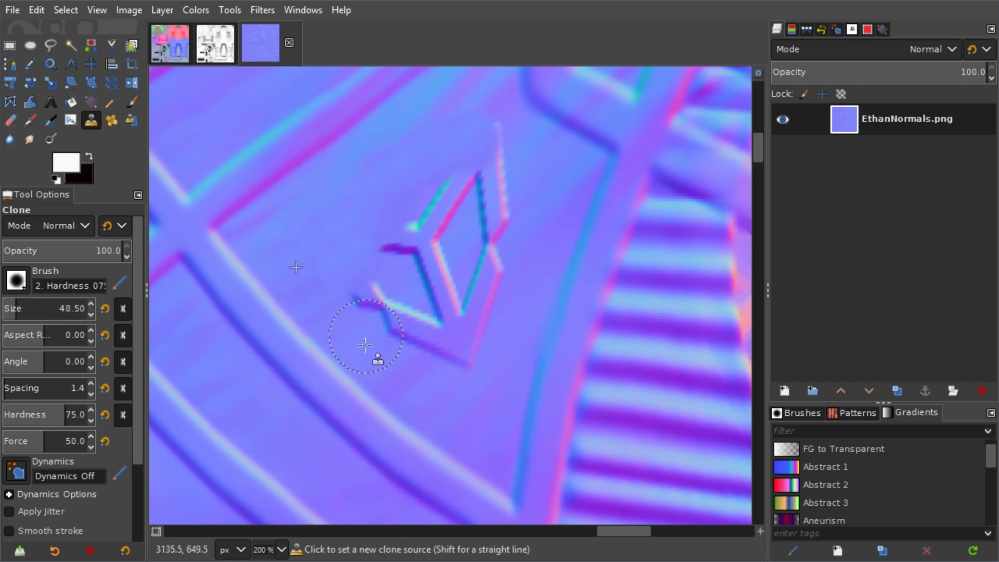
{"action": "mouse_move", "coordinate": [367, 349]}
{"action": "left_mouse_down"}
{"action": "mouse_move", "coordinate": [468, 239]}
{"action": "mouse_move", "coordinate": [434, 229]}
{"action": "mouse_move", "coordinate": [508, 156]}
{"action": "mouse_move", "coordinate": [441, 352]}
{"action": "left_mouse_up"}
- Export the normal map over EthanNormals.png with the default PNG settings
{"action": "scroll", "coordinate": [480, 361], "scroll_direction": "down", "scroll_amount": 2, "text": "ctrl"}
{"action": "scroll", "coordinate": [461, 368], "scroll_direction": "down", "scroll_amount": 2, "text": "ctrl"}
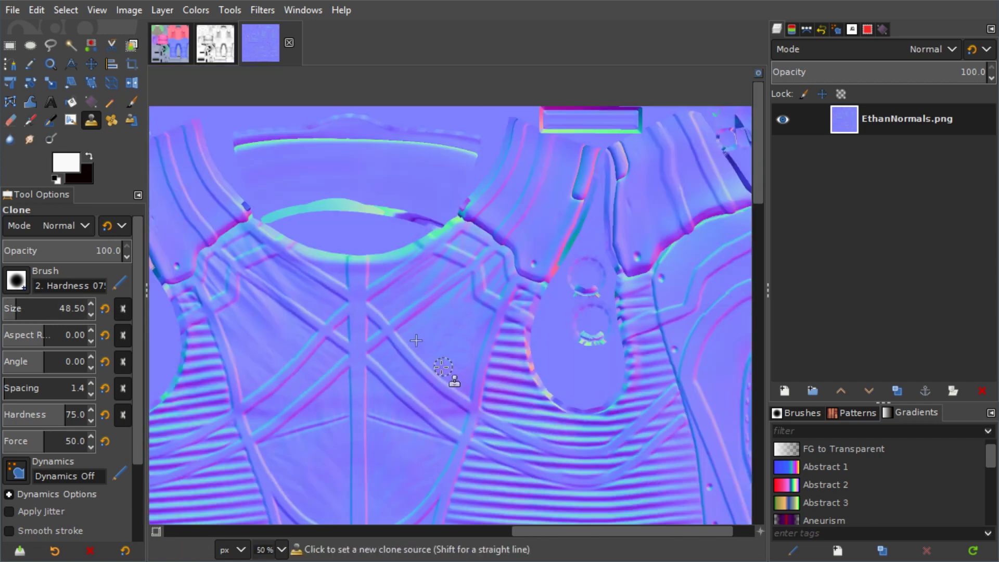
{"action": "scroll", "coordinate": [553, 308], "scroll_direction": "up", "scroll_amount": 2, "text": "ctrl"}
{"action": "scroll", "coordinate": [502, 325], "scroll_direction": "down", "scroll_amount": 1, "text": "ctrl"}
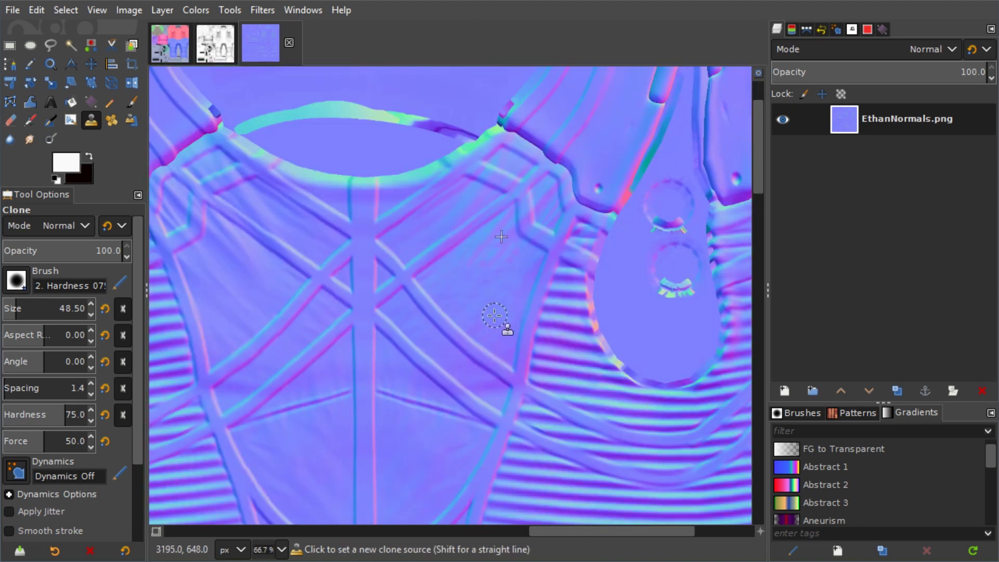
{"action": "key", "text": "shift+ctrl+e"}
{"action": "left_click", "coordinate": [493, 542]}
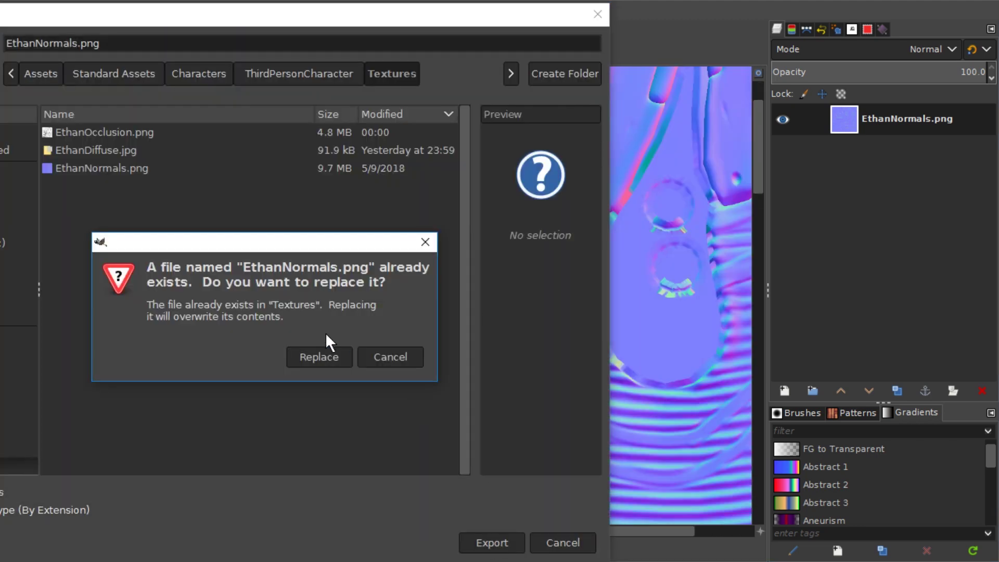
{"action": "left_click", "coordinate": [345, 357]}
{"action": "left_click", "coordinate": [529, 436]}
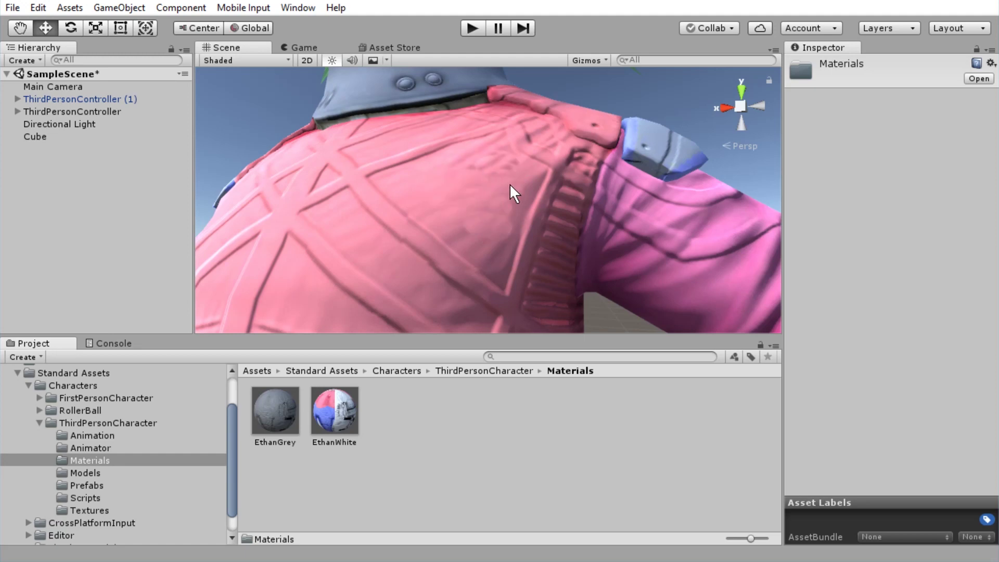
- Orbit and zoom around both characters to check the pink character's chest is logo-free
{"action": "left_click_drag", "start_coordinate": [510, 184], "coordinate": [509, 193]}
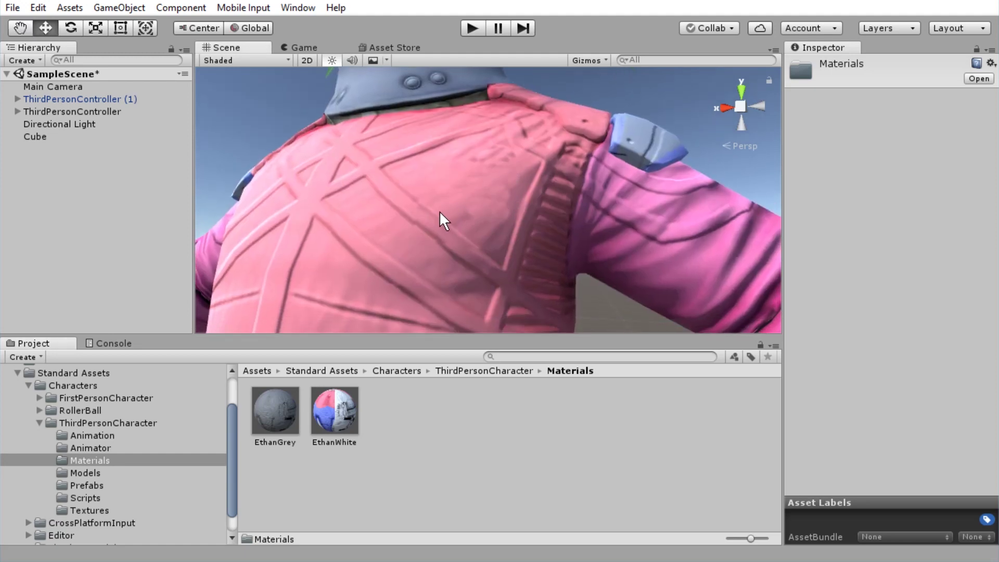
{"action": "scroll", "coordinate": [441, 209], "scroll_direction": "down", "scroll_amount": 10}
{"action": "mouse_move", "coordinate": [491, 255]}
{"action": "left_mouse_down"}
{"action": "mouse_move", "coordinate": [707, 216]}
{"action": "mouse_move", "coordinate": [565, 262]}
{"action": "mouse_move", "coordinate": [533, 333]}
{"action": "mouse_move", "coordinate": [526, 269]}
{"action": "mouse_move", "coordinate": [67, 290]}
{"action": "left_mouse_up"}
{"action": "scroll", "coordinate": [510, 270], "scroll_direction": "down", "scroll_amount": 5}
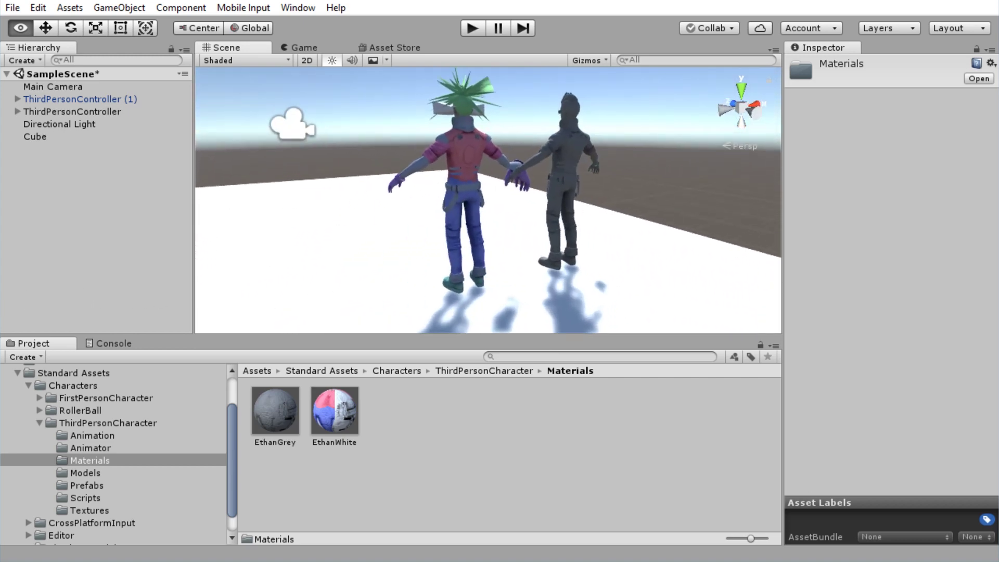
{"action": "scroll", "coordinate": [487, 201], "scroll_direction": "up", "scroll_amount": 5}
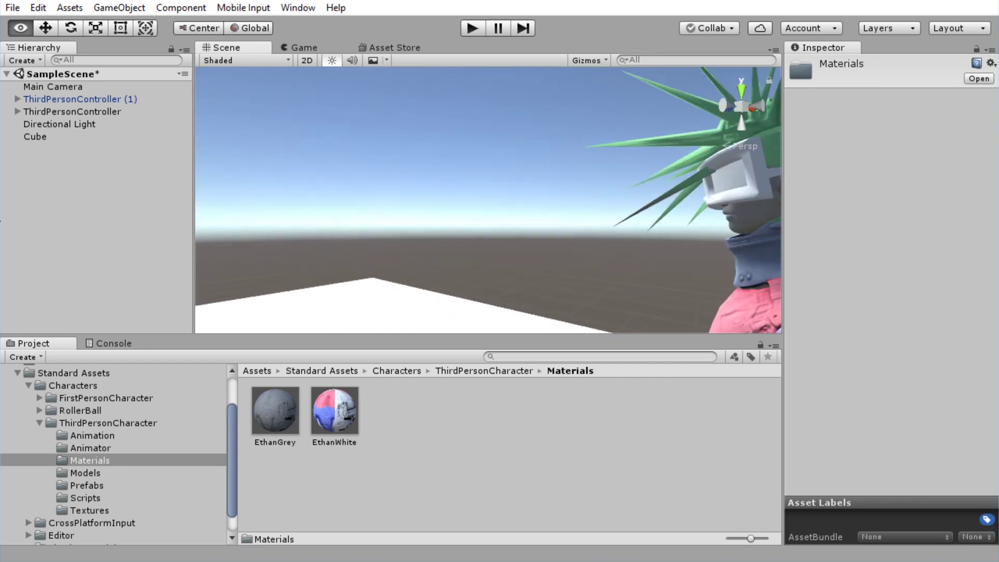